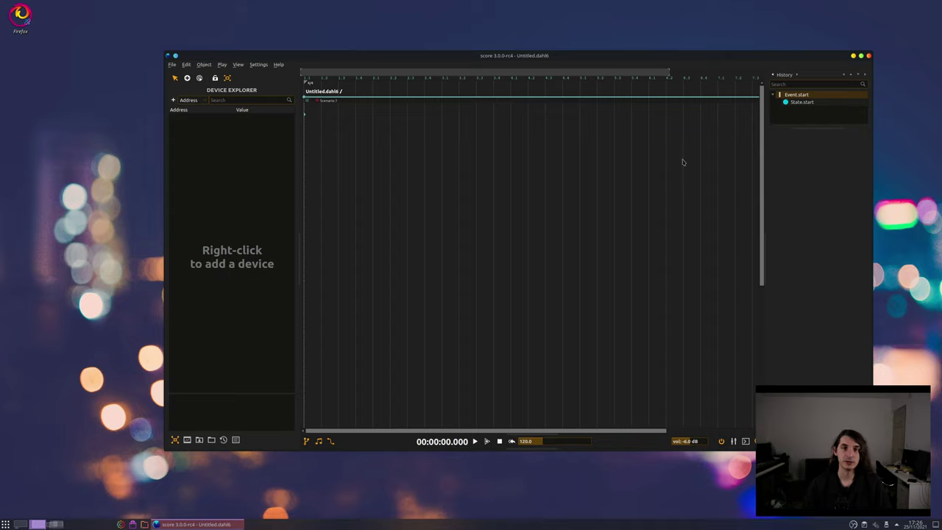
# Add a Video Window device, keeping the device name "window"
pyautogui.rightClick(226, 192)
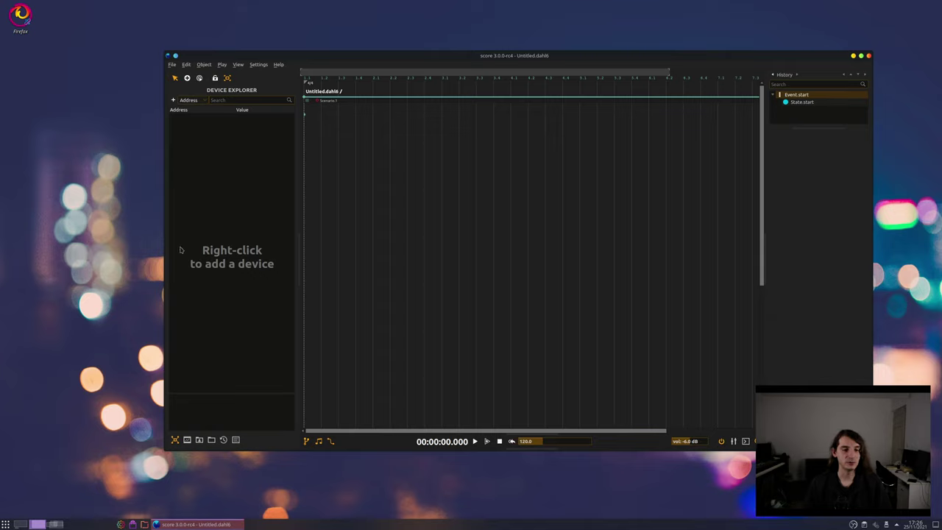
pyautogui.rightClick(207, 214)
pyautogui.click(266, 264)
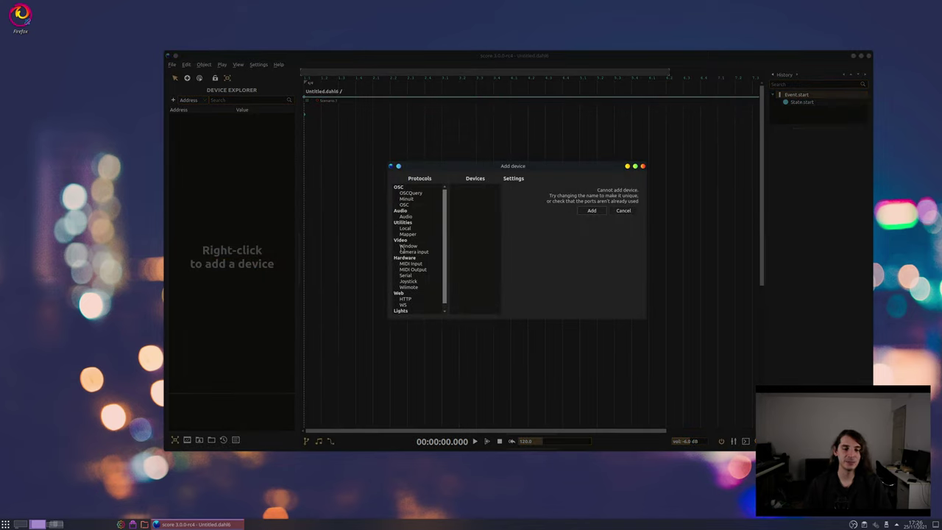
pyautogui.click(406, 245)
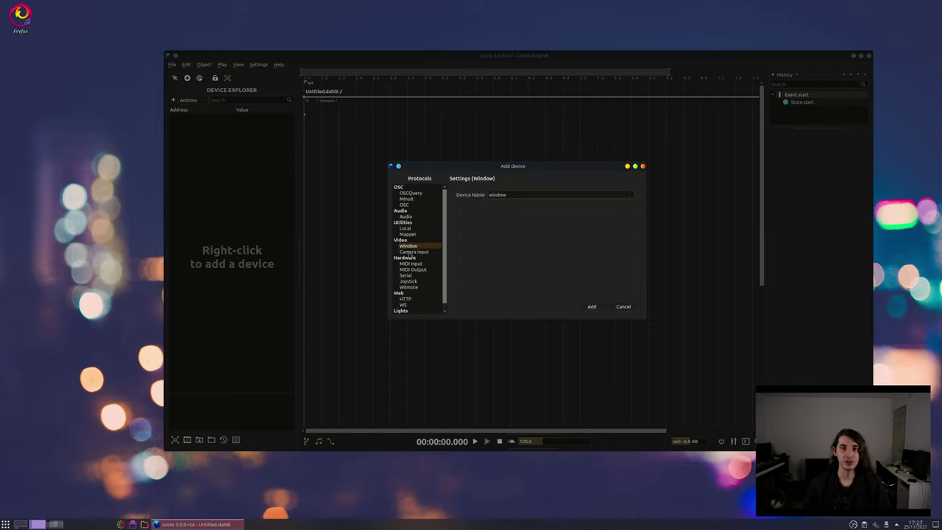
pyautogui.click(419, 254)
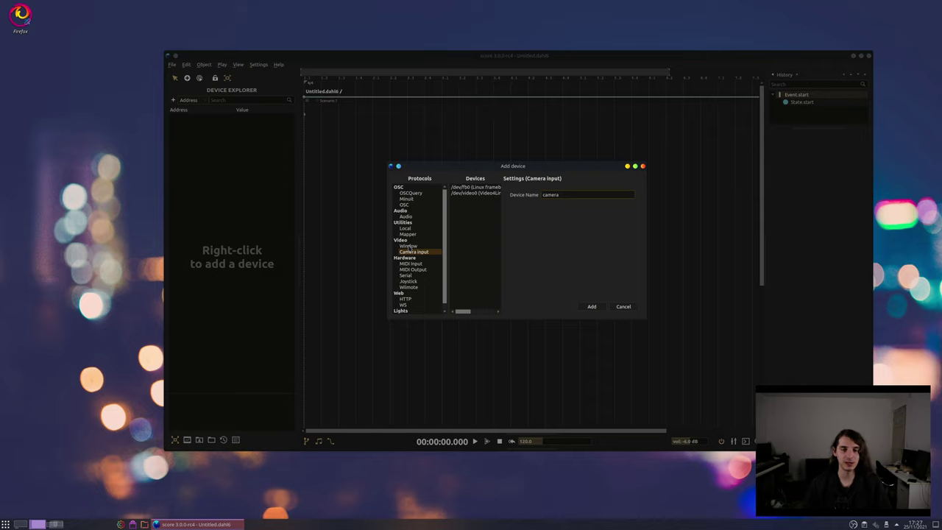
pyautogui.click(425, 246)
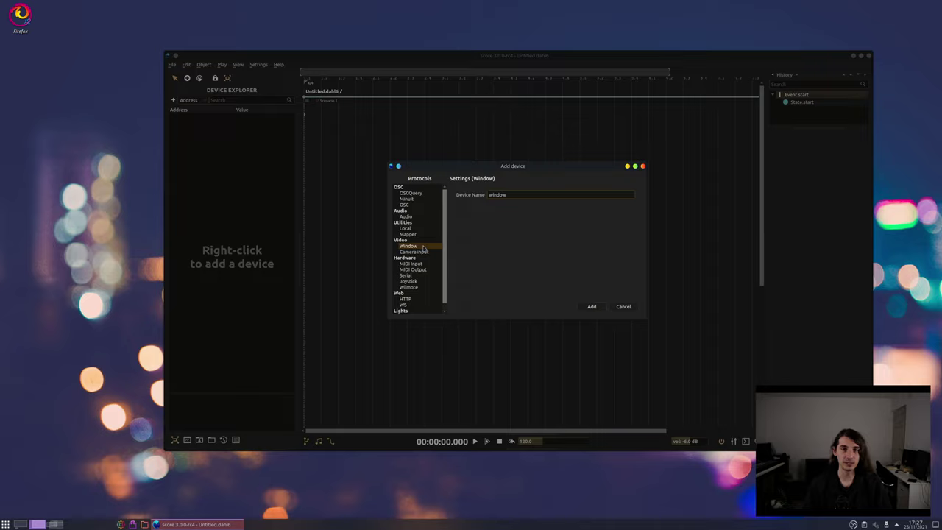
pyautogui.doubleClick(505, 190)
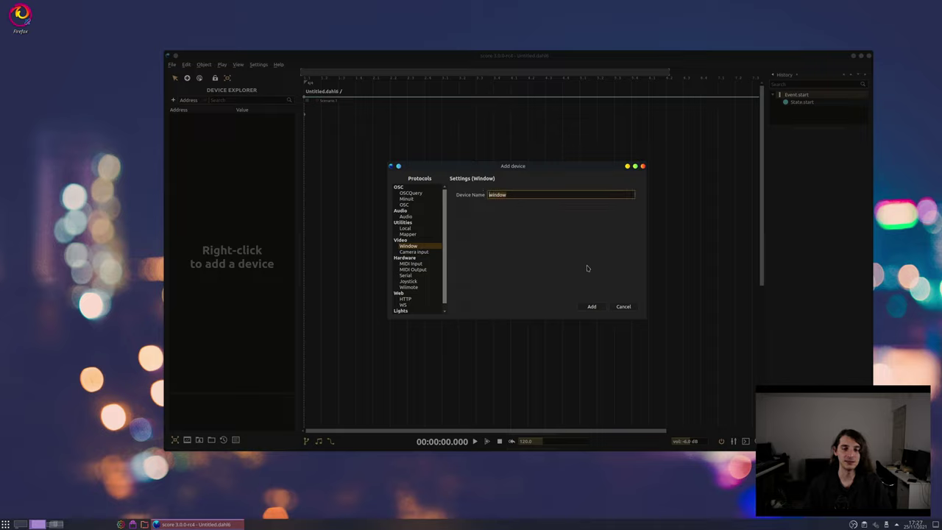
pyautogui.click(591, 306)
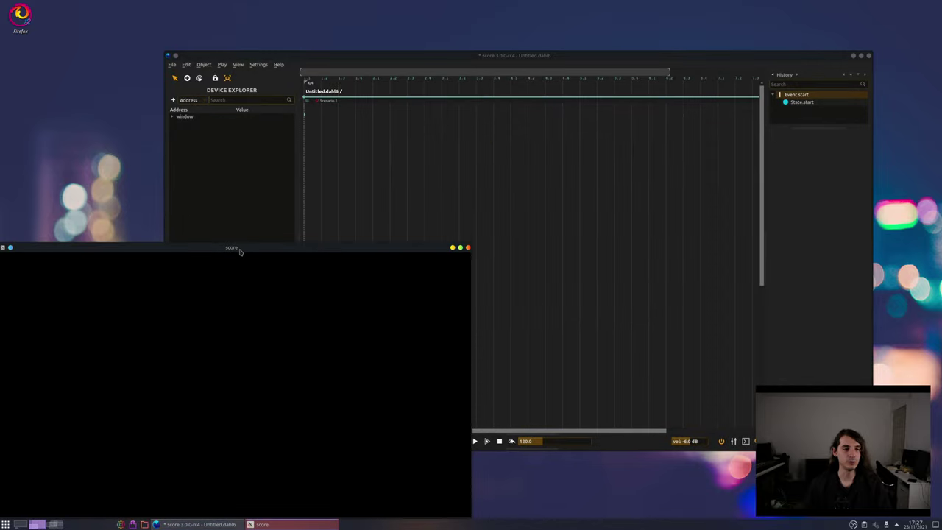
# Move the output window freely, then reapply the window device's position parameter as [0, 0]
pyautogui.moveTo(238, 248)
pyautogui.mouseDown()
pyautogui.moveTo(231, 228)
pyautogui.moveTo(239, 235)
pyautogui.mouseUp()
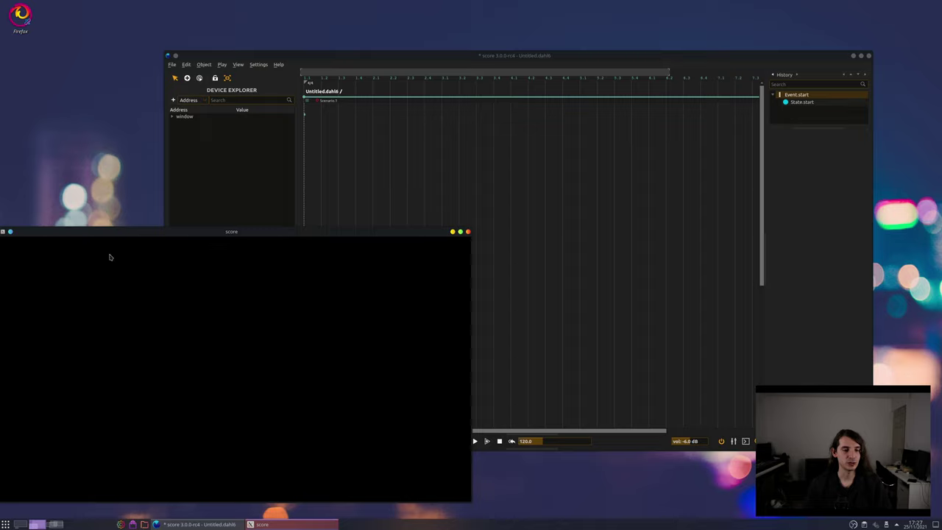
pyautogui.click(172, 116)
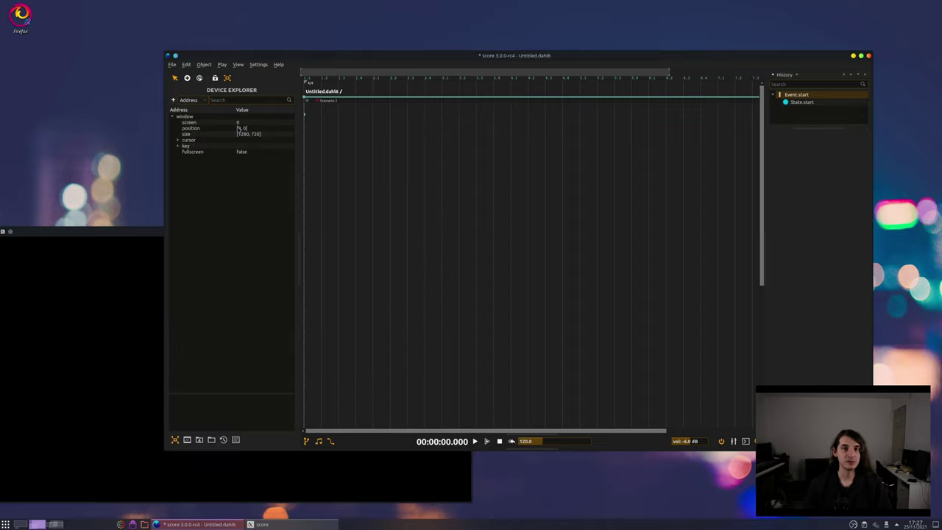
pyautogui.click(238, 128)
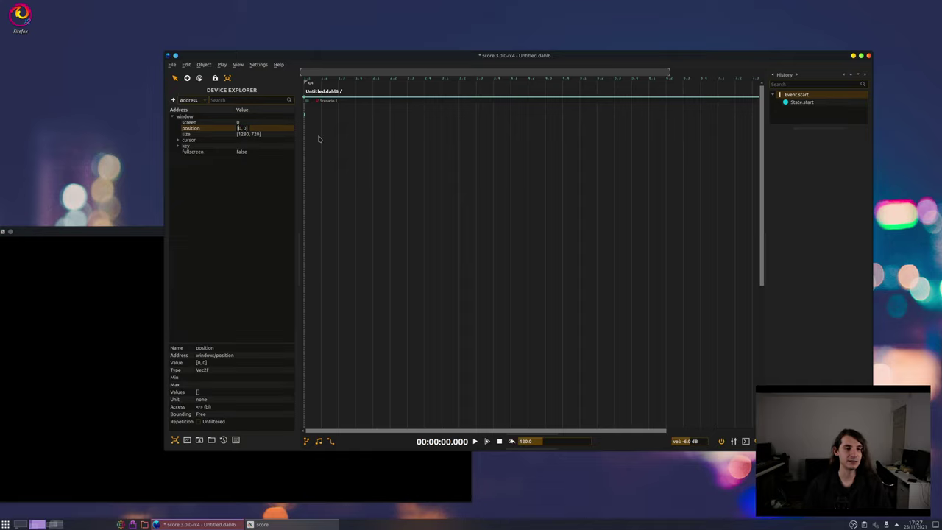
pyautogui.press('Return')
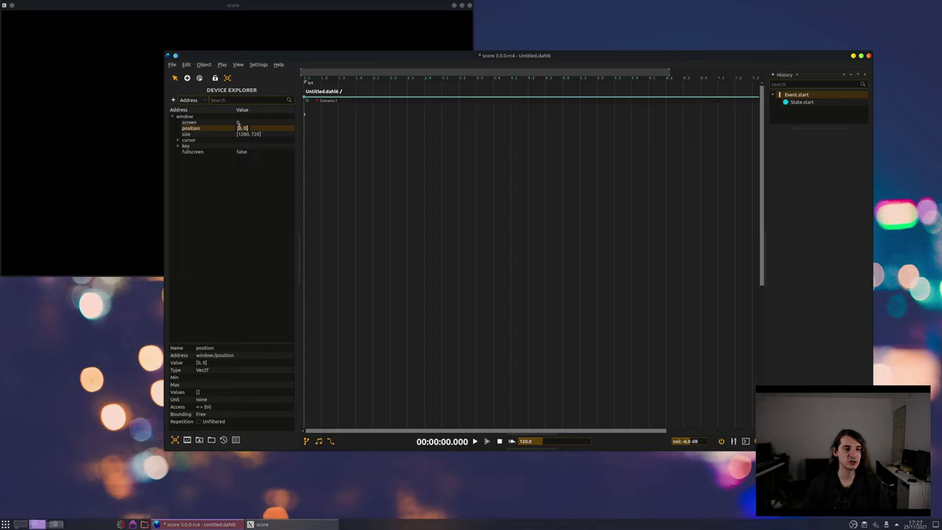
# Set the window device's size parameter to [640, 720]
pyautogui.click(249, 134)
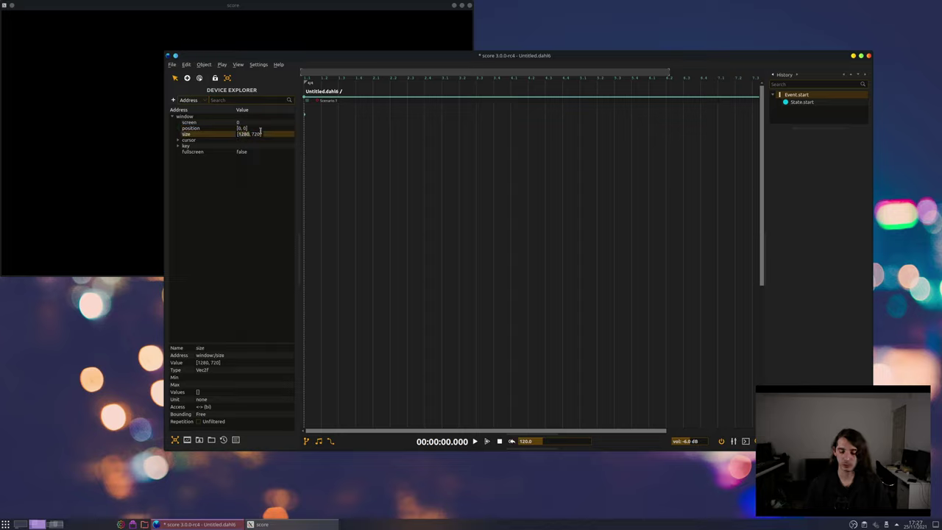
pyautogui.write('640')
pyautogui.press('Return')
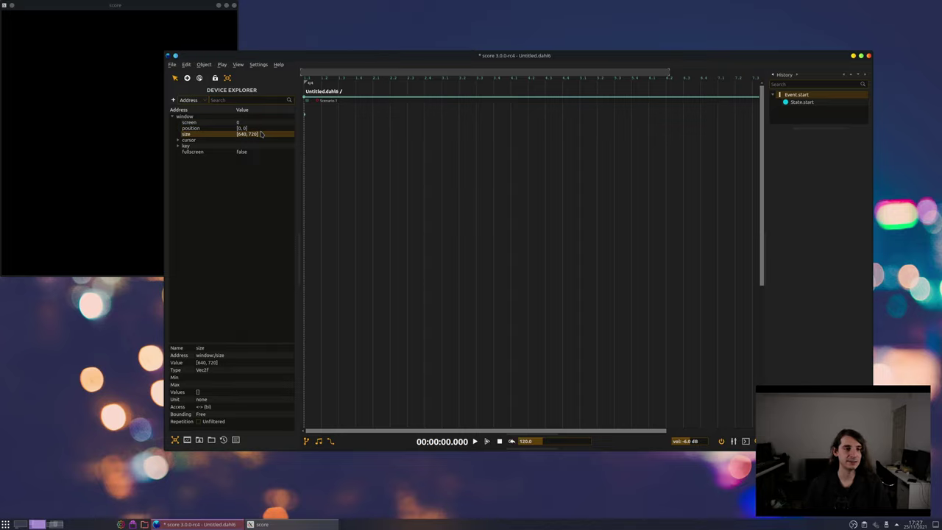
# Set the window device's fullscreen parameter to true
pyautogui.click(248, 152)
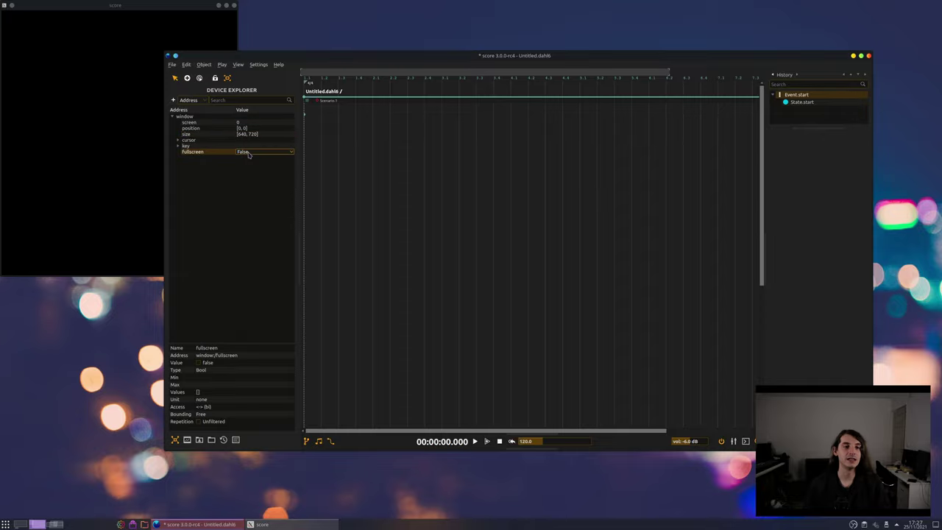
pyautogui.click(248, 152)
pyautogui.click(252, 161)
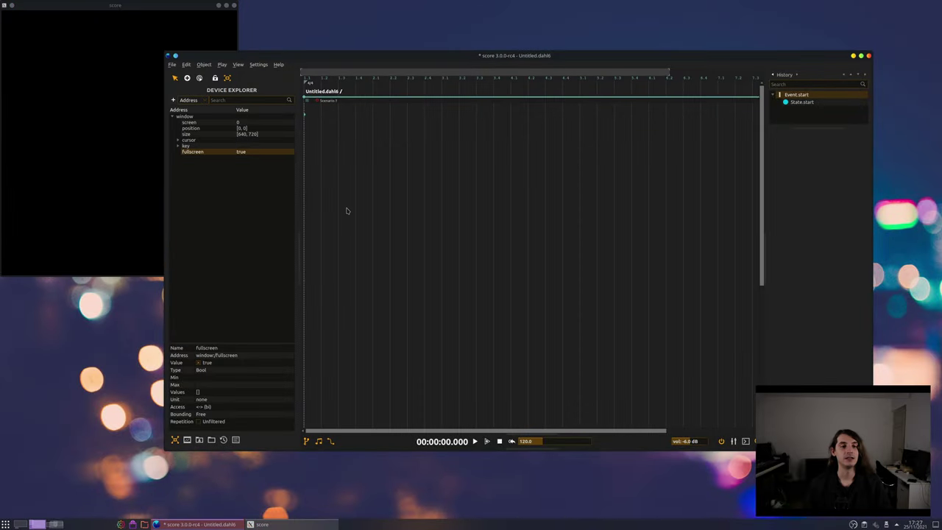
pyautogui.click(347, 211)
# Resize the output window by its corner to make it wider and shorter, then return to the score
pyautogui.click(124, 235)
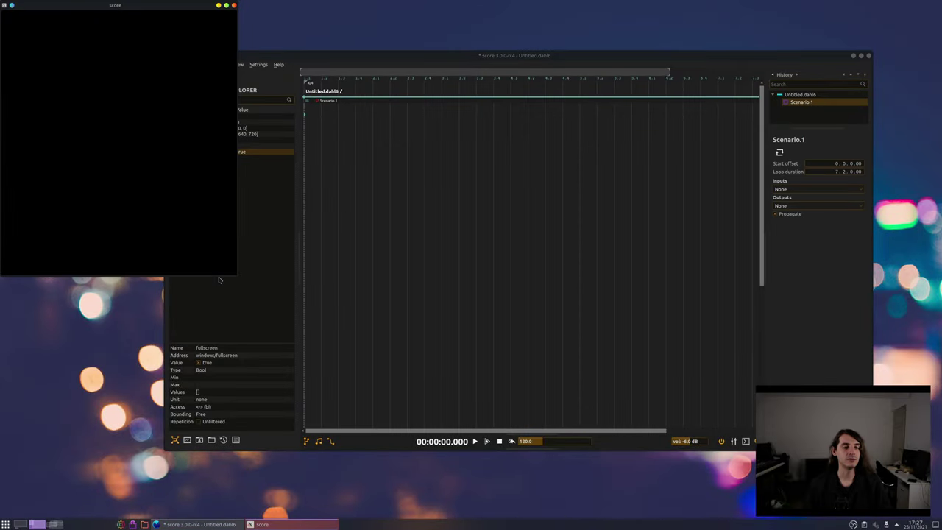
pyautogui.moveTo(235, 274); pyautogui.dragTo(285, 225)
pyautogui.click(437, 194)
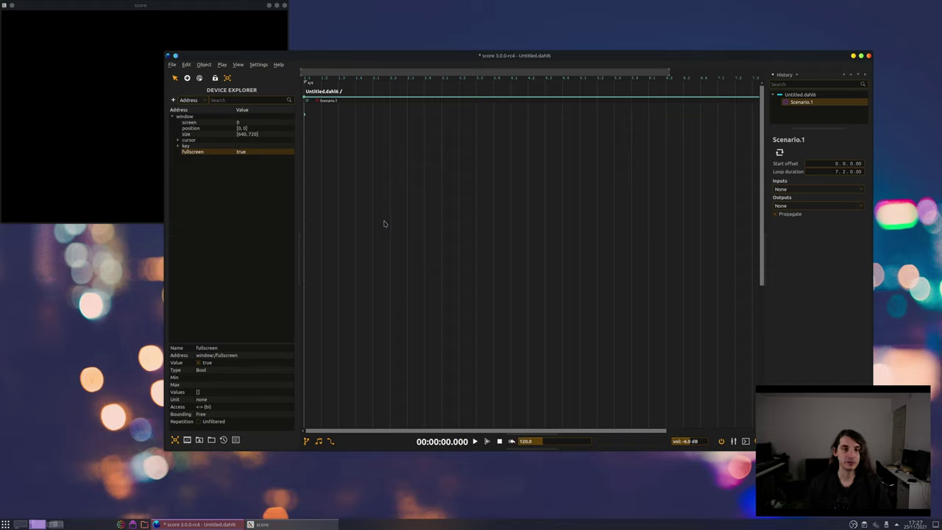
# Add cycloid.mov from the user library's videos/beeple-resolume_pack folder to the scenario, a little after its start
pyautogui.click(199, 440)
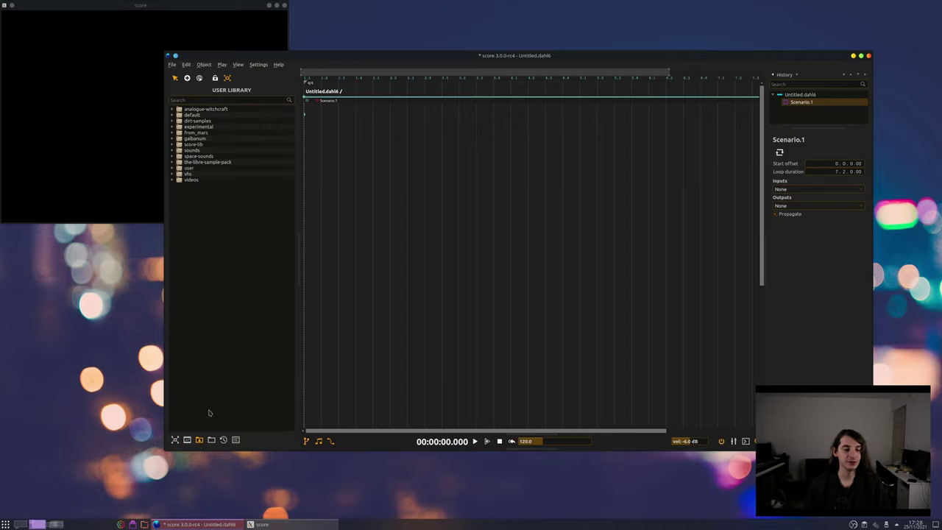
pyautogui.click(173, 181)
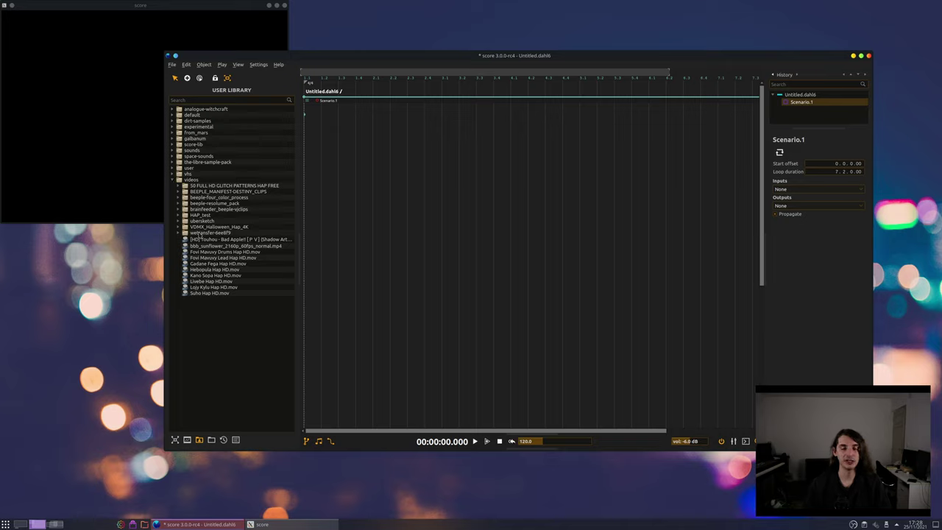
pyautogui.click(179, 192)
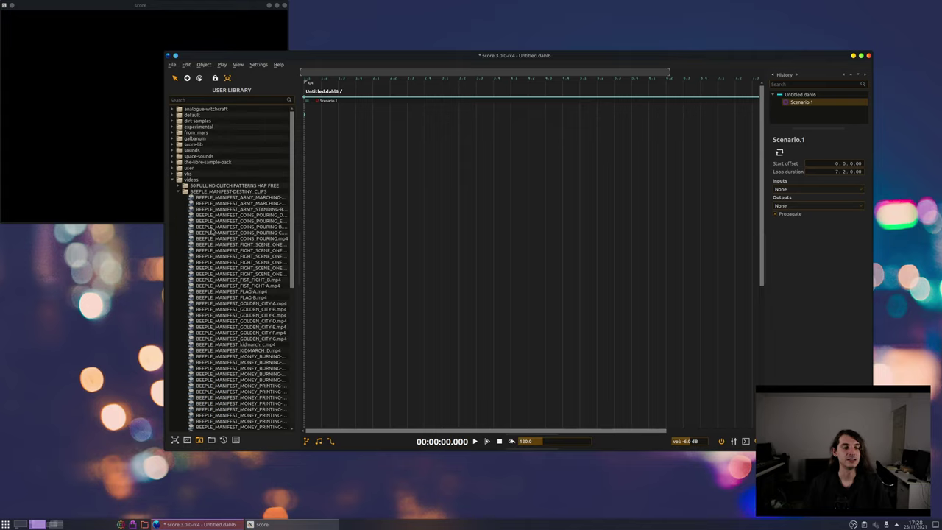
pyautogui.click(179, 192)
pyautogui.click(178, 198)
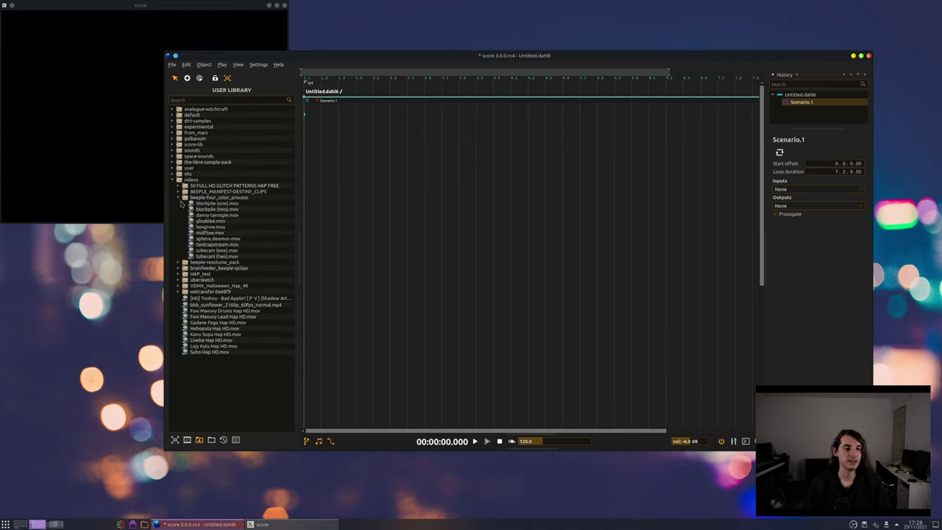
pyautogui.click(178, 262)
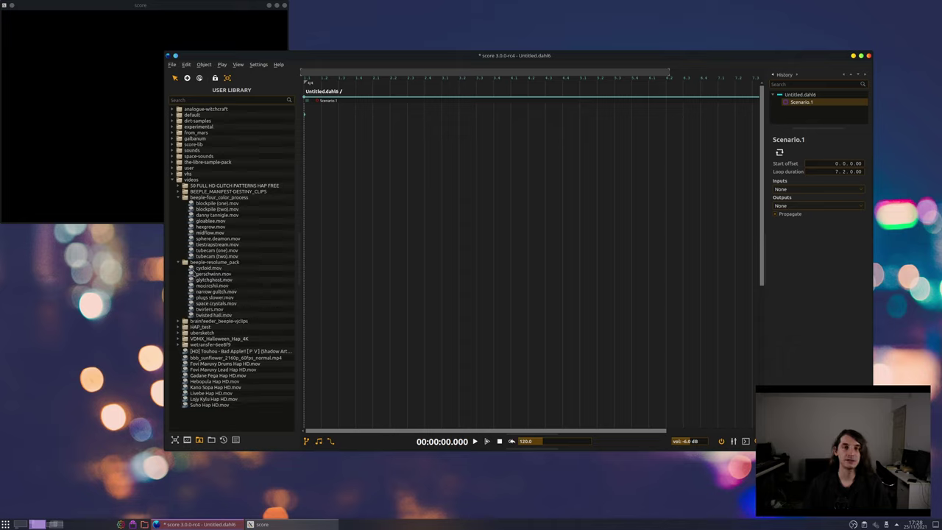
pyautogui.moveTo(194, 269); pyautogui.dragTo(338, 147)
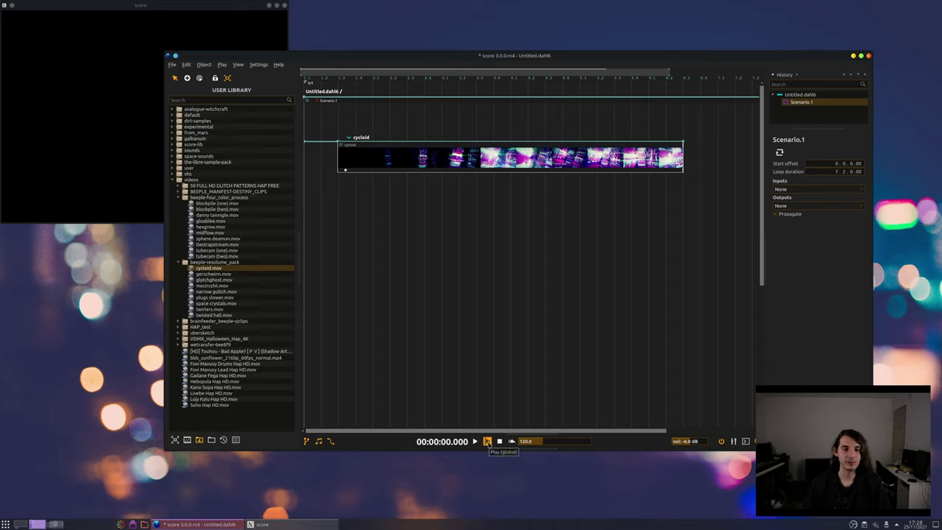
# Play the whole score, check the output window for the cycloid video, and stop playback
pyautogui.click(488, 442)
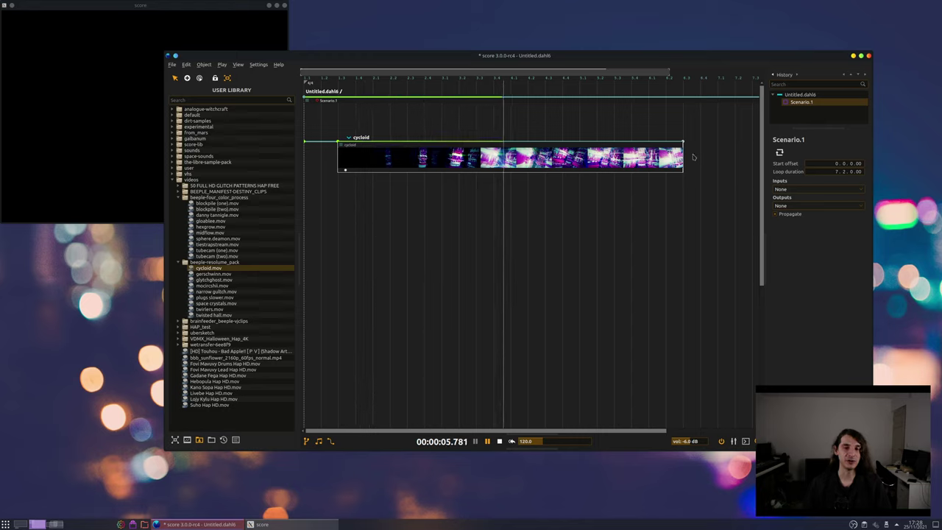
pyautogui.click(50, 96)
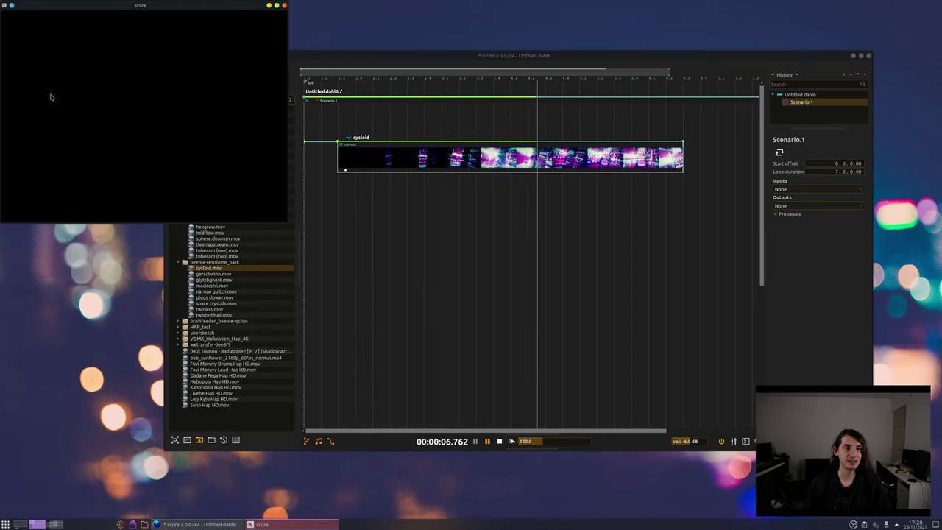
pyautogui.click(499, 441)
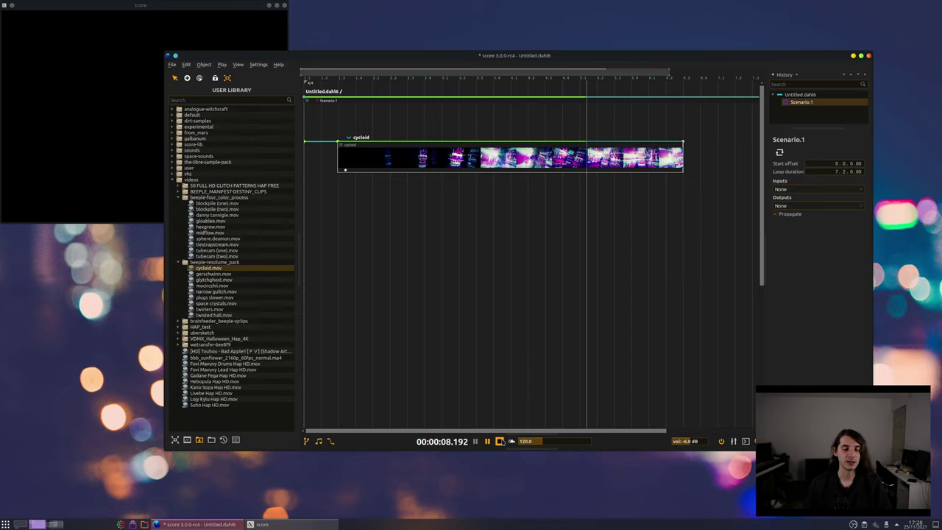
# Route the cycloid video's output port to the window device
pyautogui.click(346, 171)
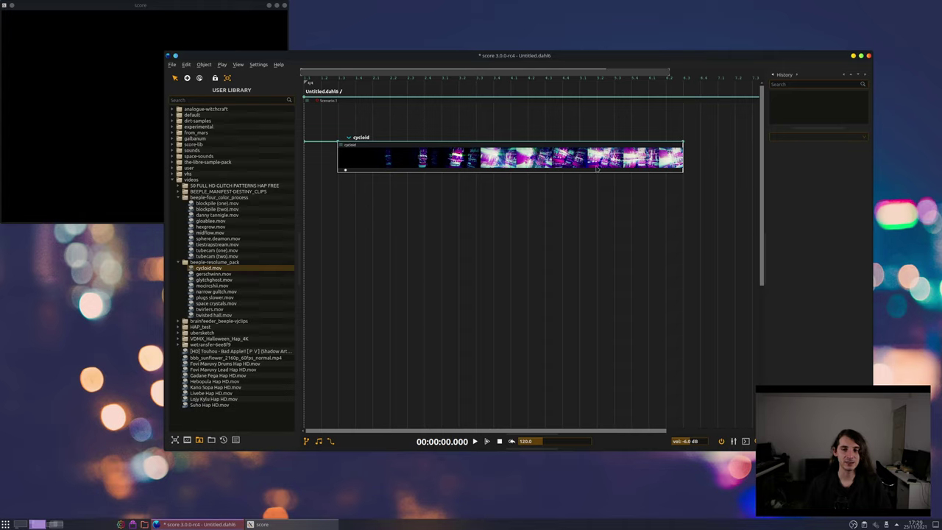
pyautogui.click(810, 143)
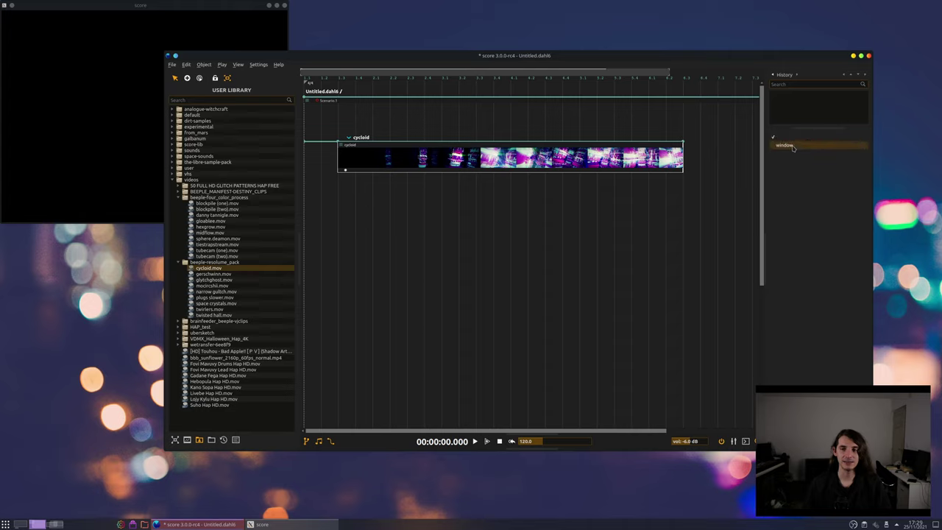
pyautogui.click(793, 147)
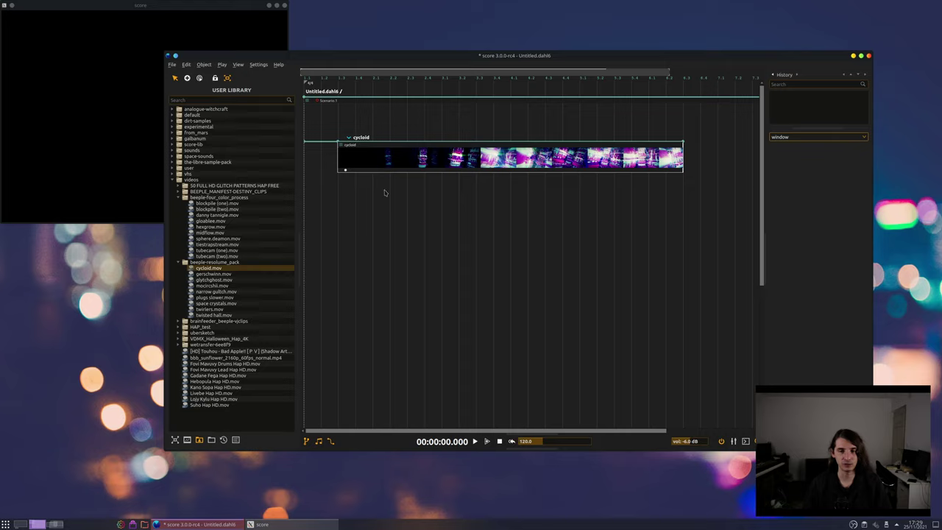
# Replay the score to check the routed cycloid video in the output window, and stop playback
pyautogui.click(487, 442)
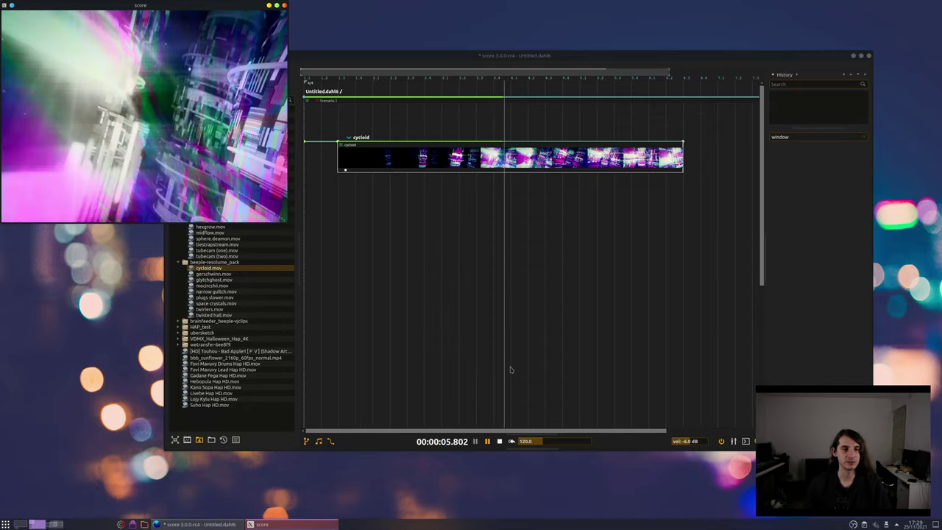
pyautogui.click(499, 442)
pyautogui.click(499, 442)
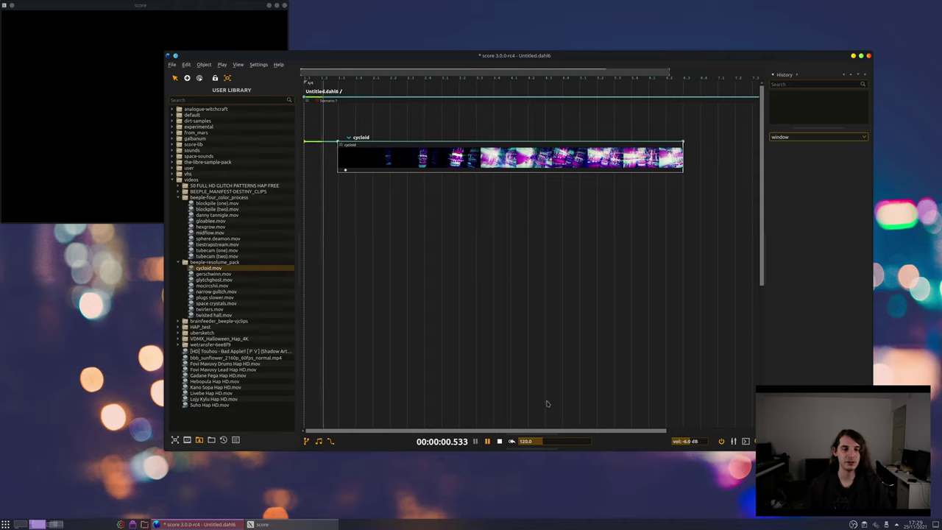
pyautogui.click(486, 441)
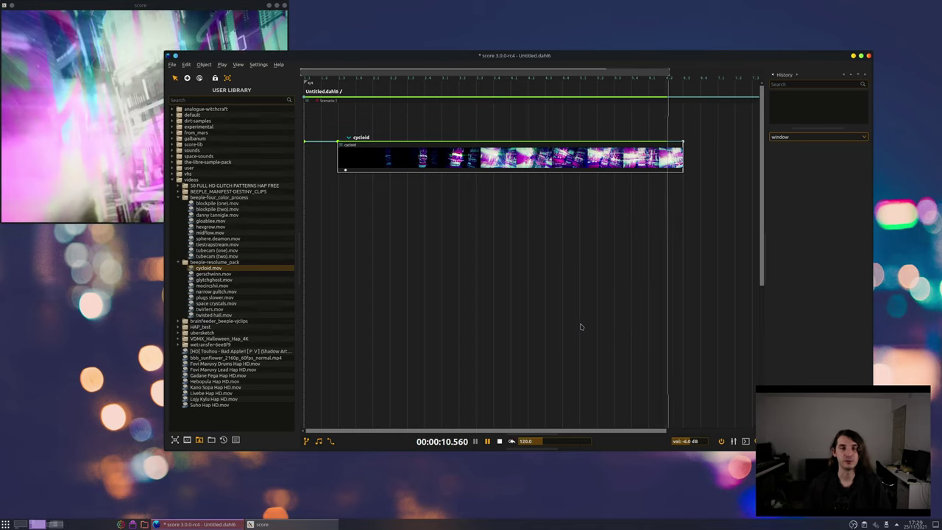
pyautogui.click(499, 441)
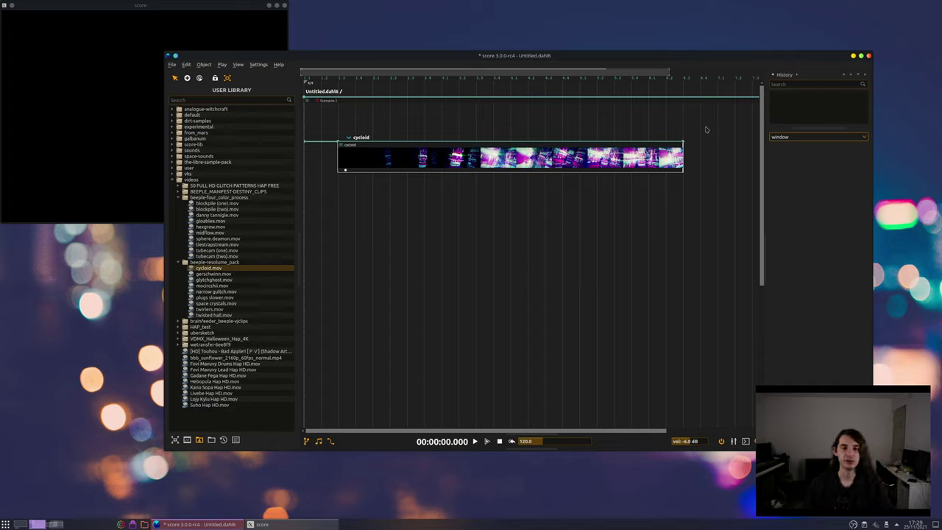
# Enable a trigger on the state at the end of the cycloid interval
pyautogui.click(685, 140)
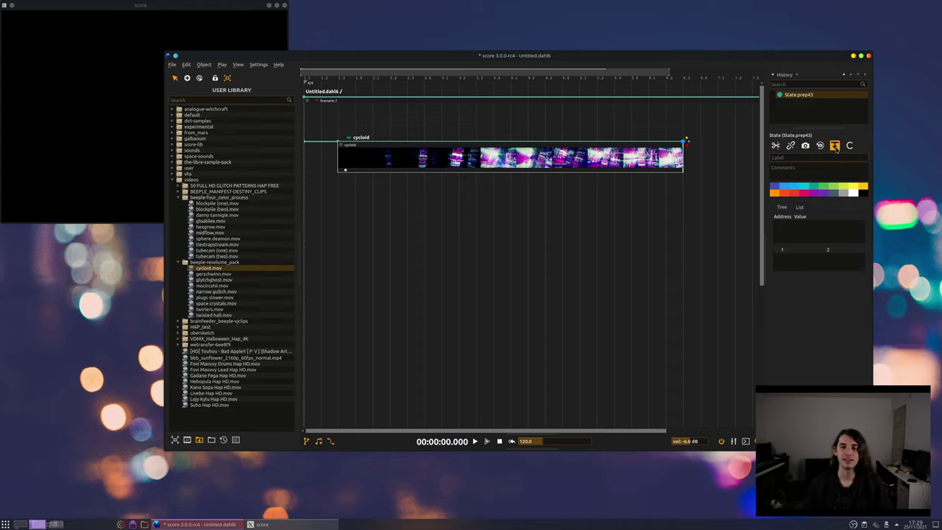
pyautogui.click(835, 146)
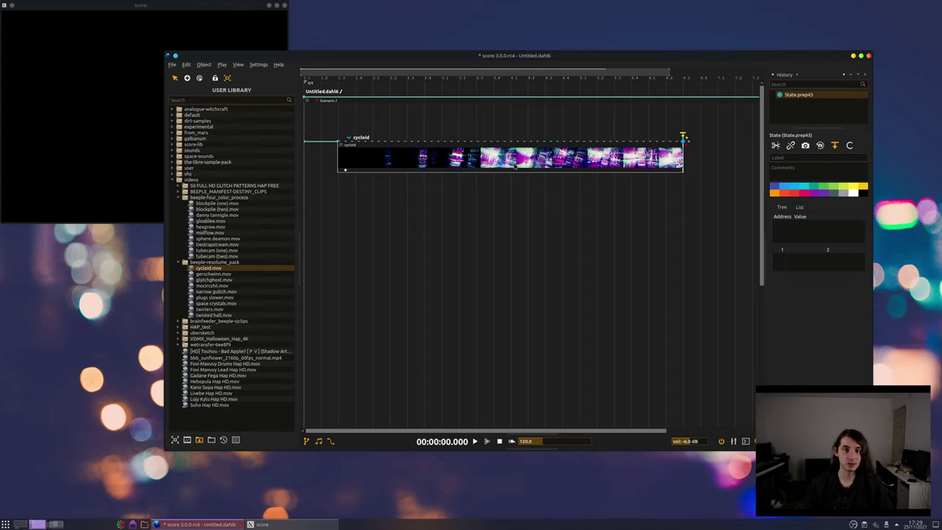
# Select the cycloid video process and expand the GFX shader filter list in the process library
pyautogui.click(615, 110)
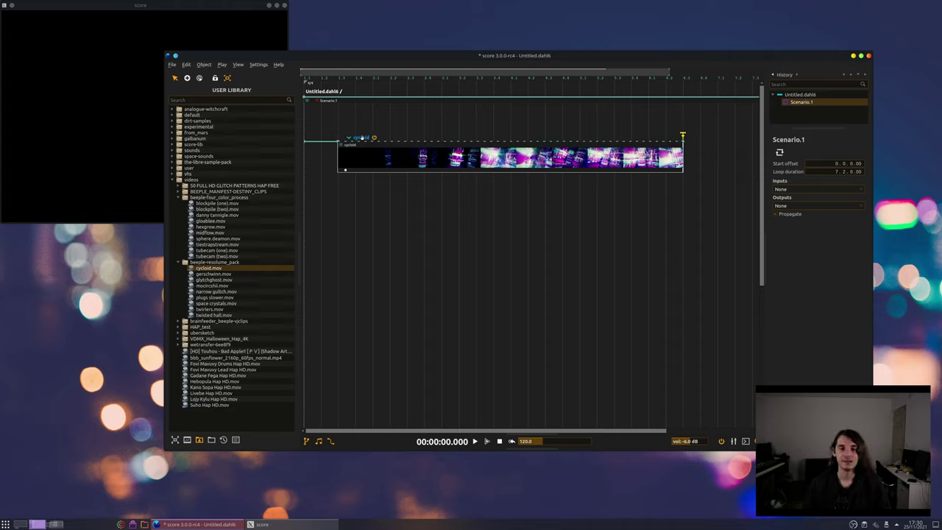
pyautogui.click(451, 145)
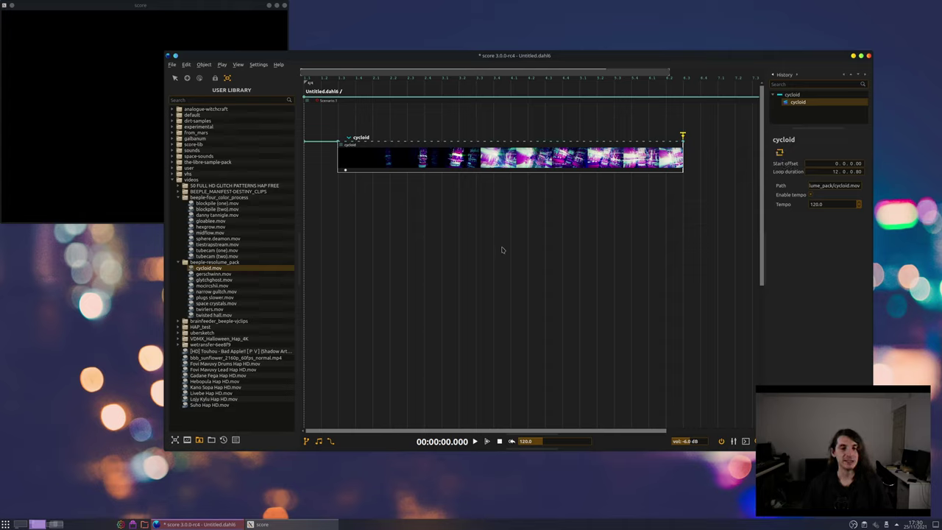
pyautogui.click(187, 440)
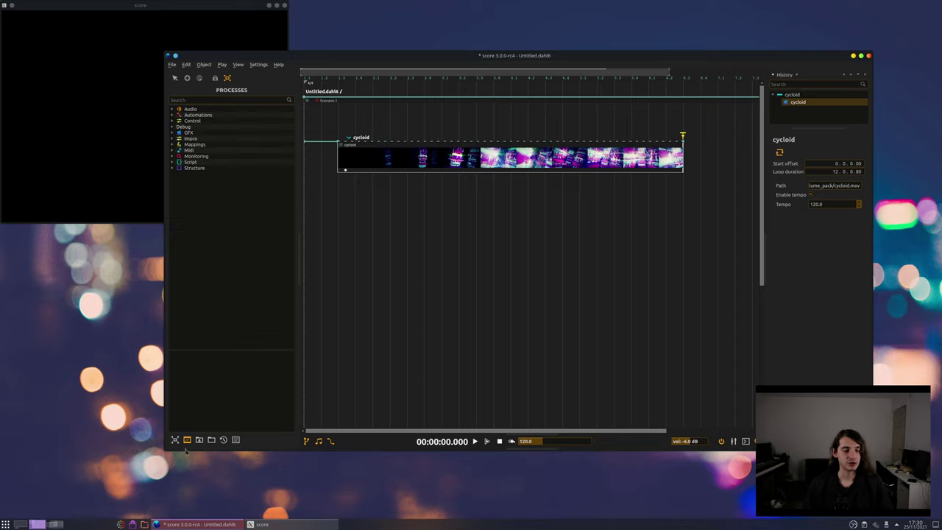
pyautogui.click(172, 133)
pyautogui.click(178, 139)
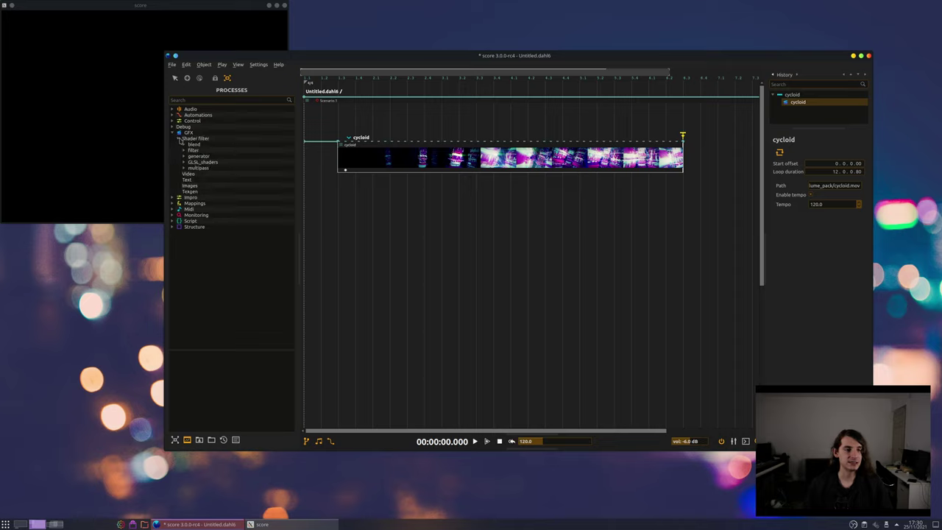
pyautogui.click(184, 151)
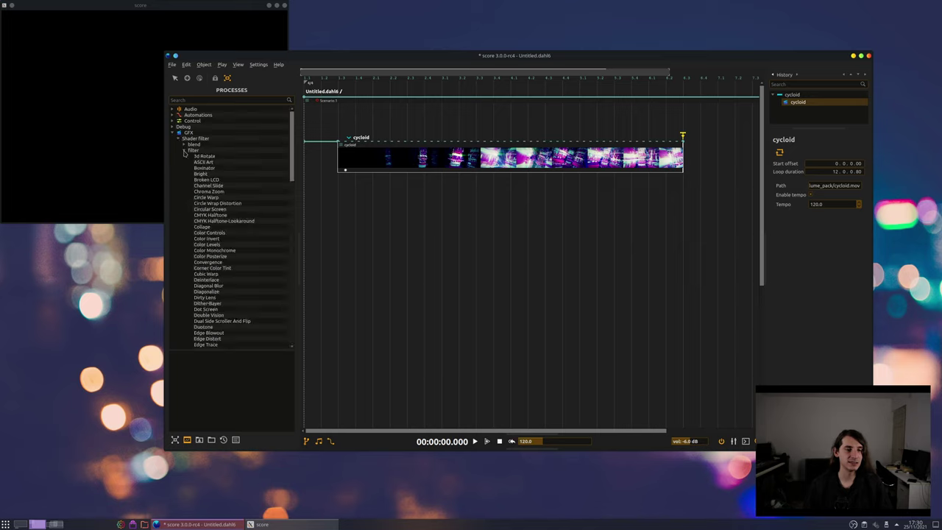
pyautogui.click(194, 151)
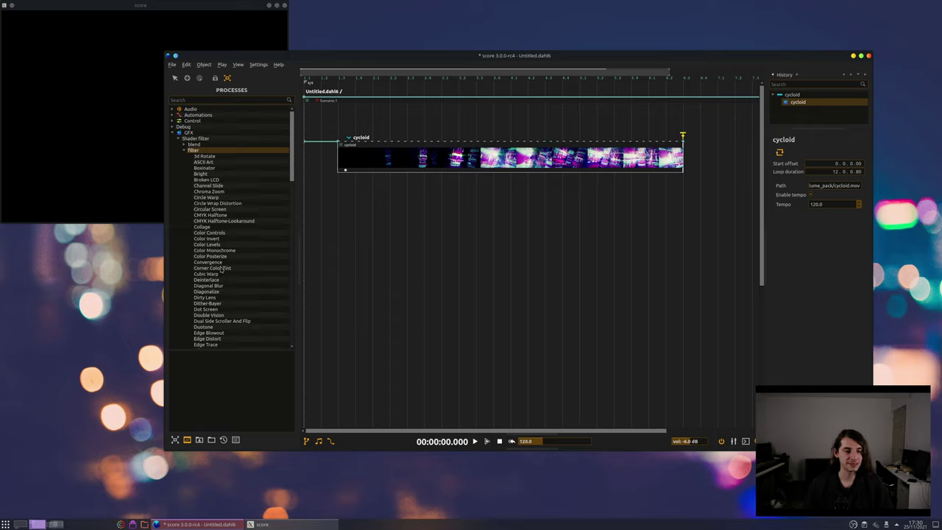
# Add the Color Levels shader filter to the cycloid interval and enlarge its slot to show all the controls
pyautogui.click(212, 245)
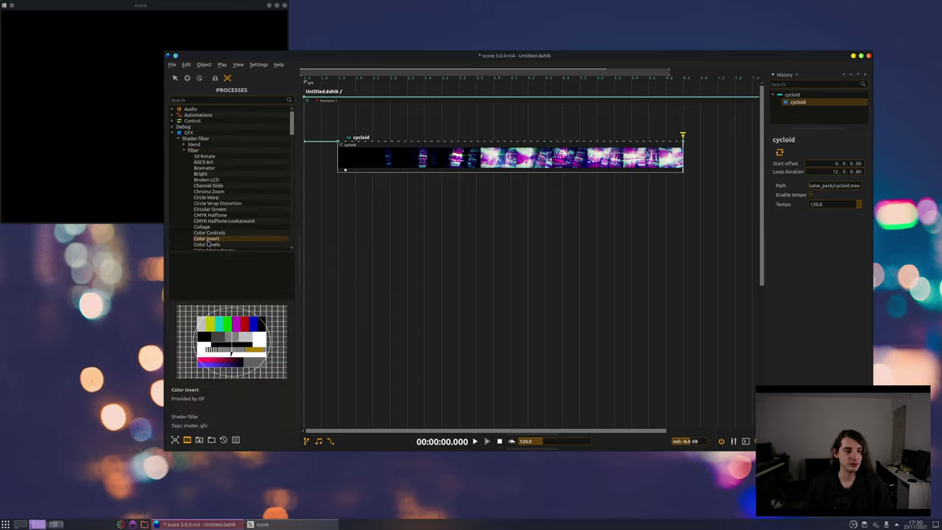
pyautogui.click(206, 162)
pyautogui.click(213, 244)
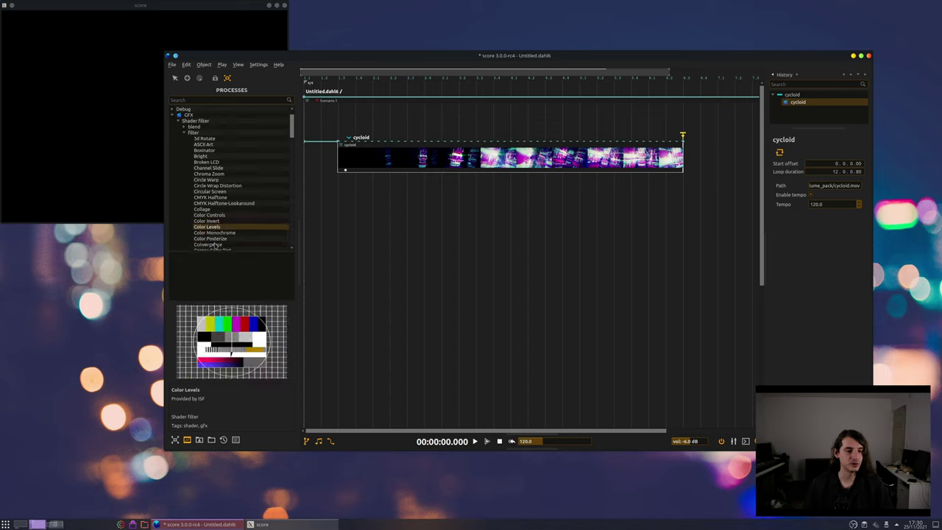
pyautogui.moveTo(211, 226); pyautogui.dragTo(426, 146)
pyautogui.moveTo(454, 251); pyautogui.dragTo(455, 410)
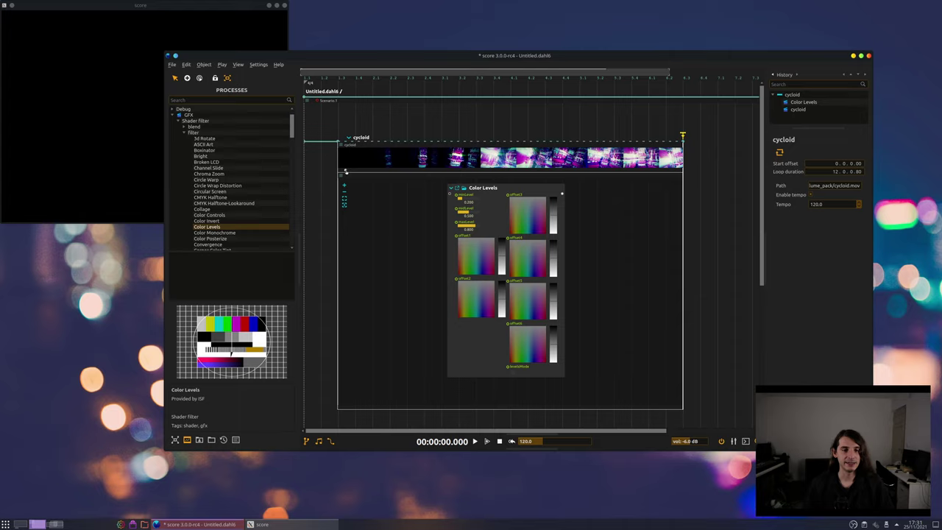
# Cable the cycloid video output to the Color Levels image input and clear the video's direct output address to window
pyautogui.moveTo(345, 171); pyautogui.dragTo(452, 195)
pyautogui.click(410, 187)
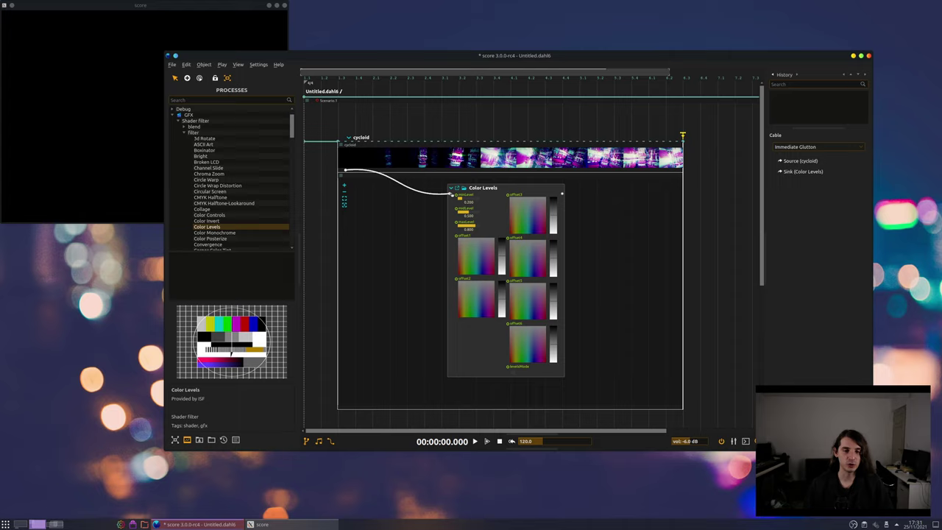
pyautogui.click(355, 150)
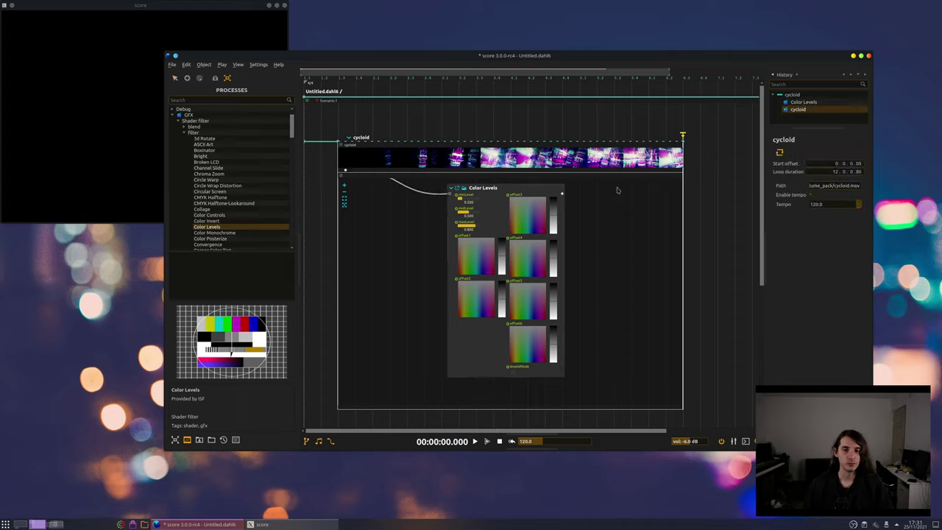
pyautogui.click(345, 170)
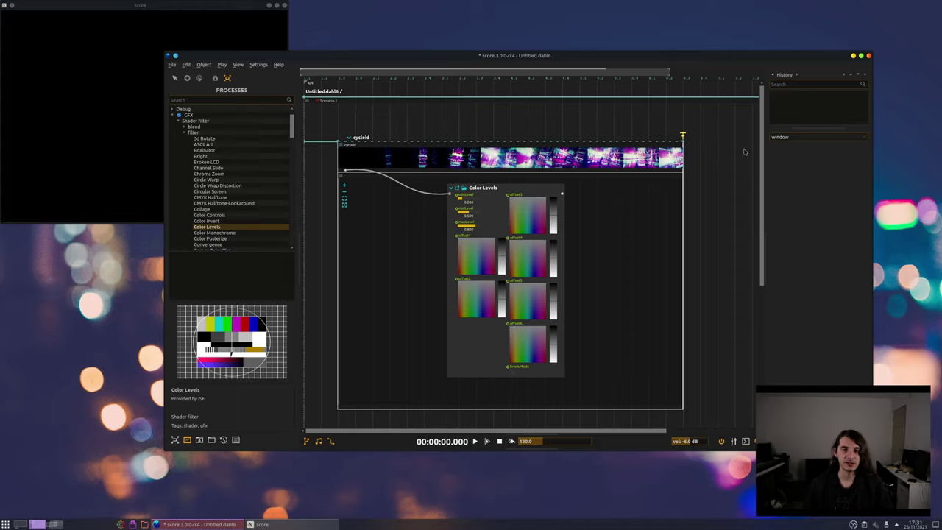
pyautogui.click(795, 138)
pyautogui.click(793, 130)
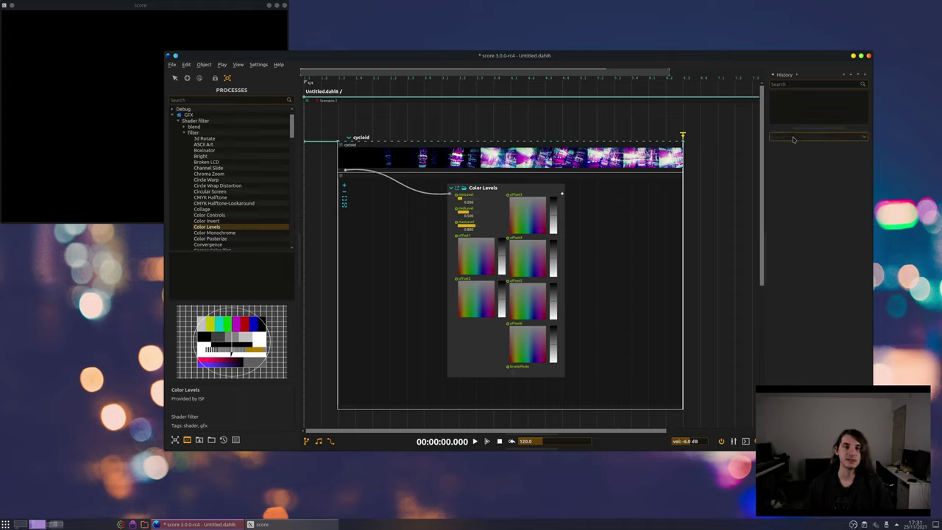
# Route the Color Levels output to the window device
pyautogui.click(497, 189)
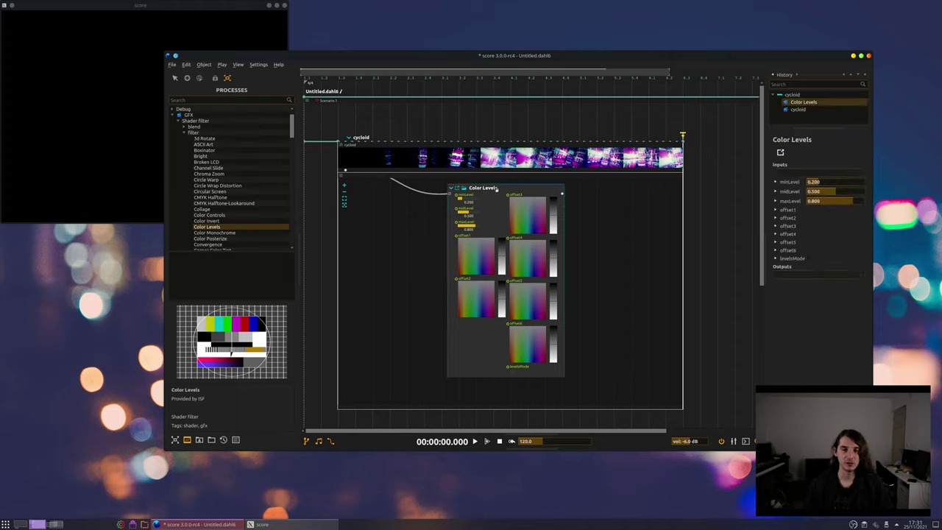
pyautogui.click(824, 275)
pyautogui.click(786, 283)
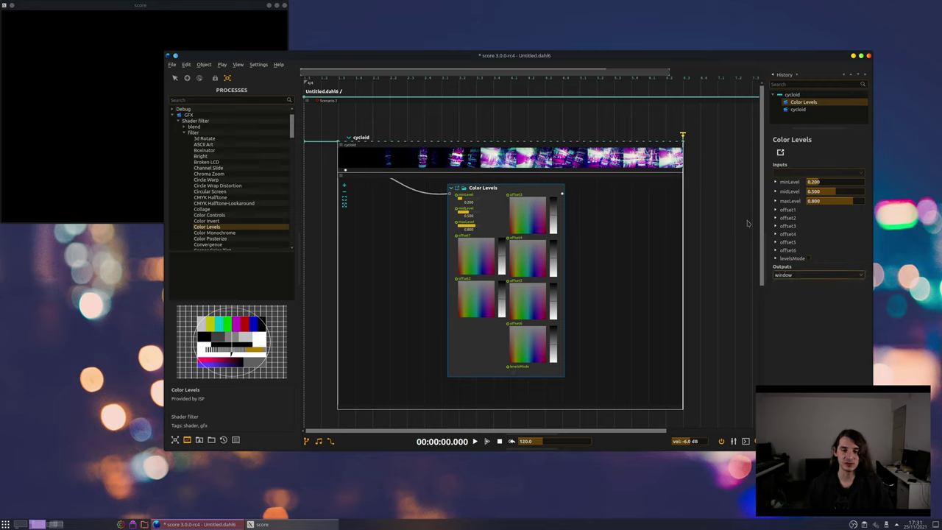
# Play the score, change the Color Levels offset1 color, and shift the editor aside to view the output window
pyautogui.click(476, 442)
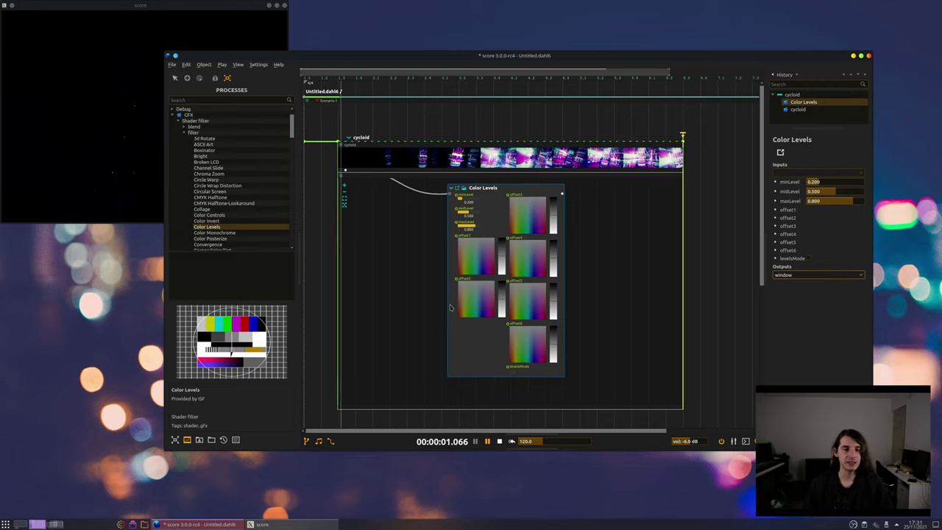
pyautogui.click(469, 263)
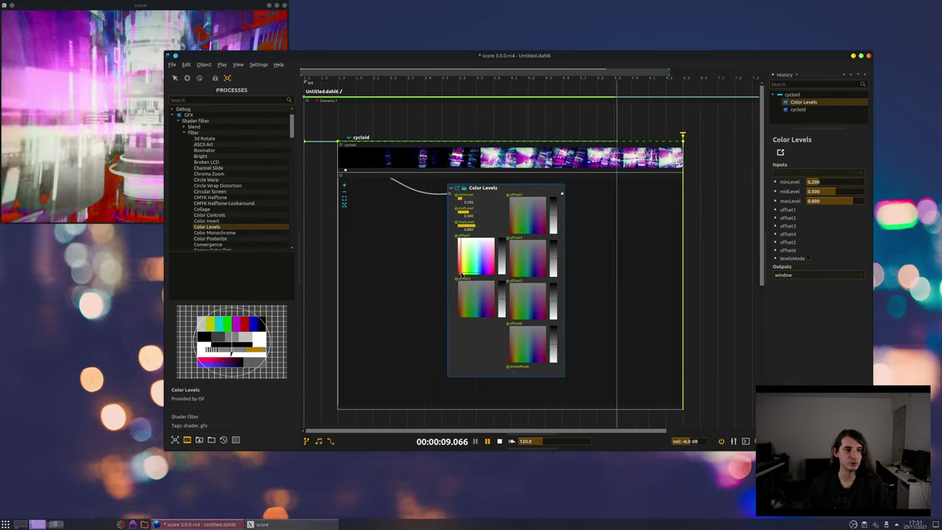
pyautogui.moveTo(340, 58); pyautogui.dragTo(351, 58)
pyautogui.click(115, 42)
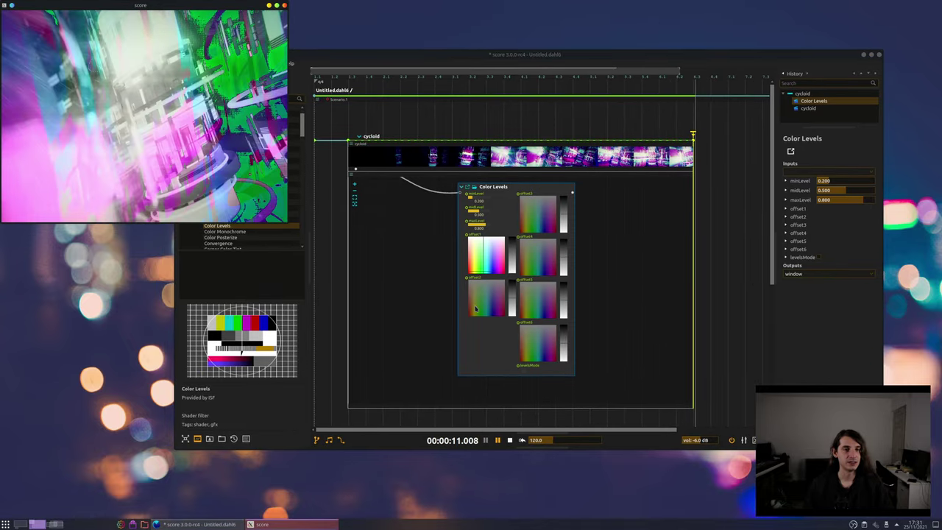
# Set the Color Levels midLevel to 0.000 and change the offset3, offset4, offset5 and offset6 colors during playback
pyautogui.moveTo(478, 211); pyautogui.dragTo(418, 212)
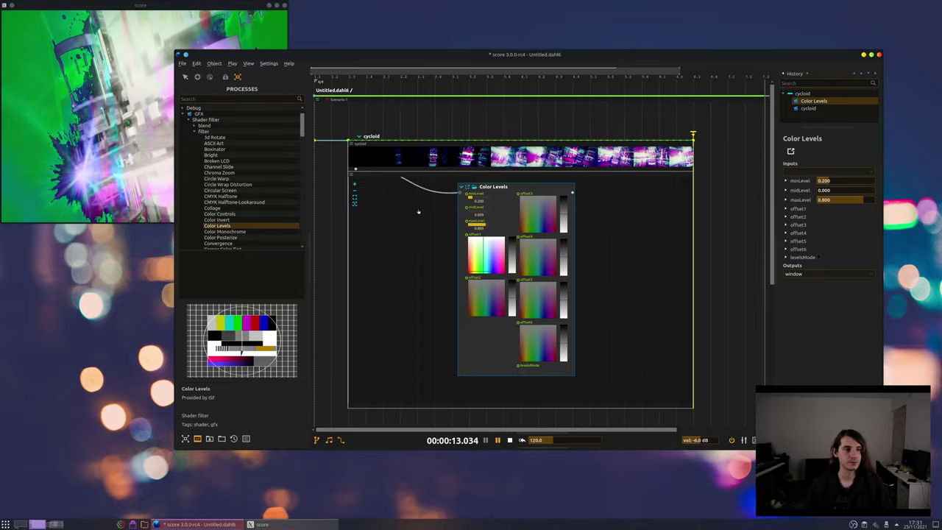
pyautogui.moveTo(563, 265); pyautogui.dragTo(526, 268)
pyautogui.moveTo(563, 219); pyautogui.dragTo(525, 217)
pyautogui.click(525, 215)
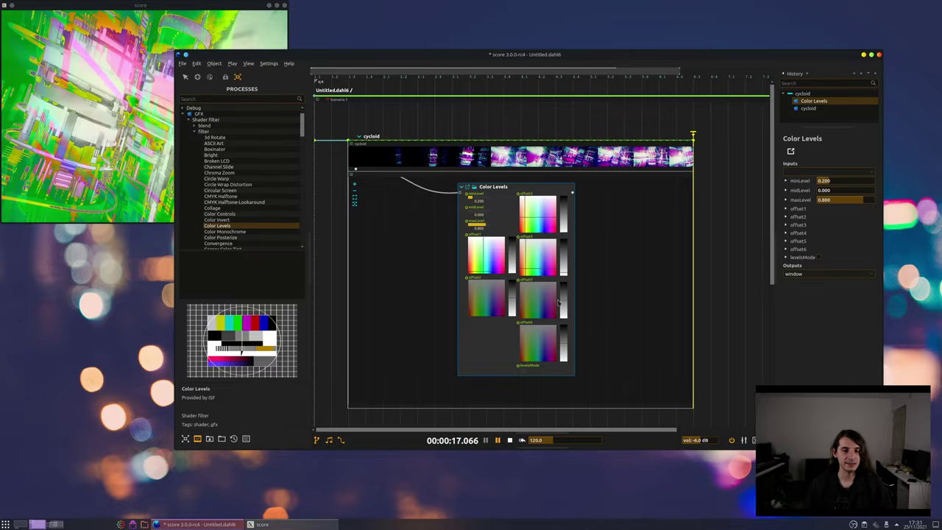
pyautogui.moveTo(563, 300); pyautogui.dragTo(562, 360)
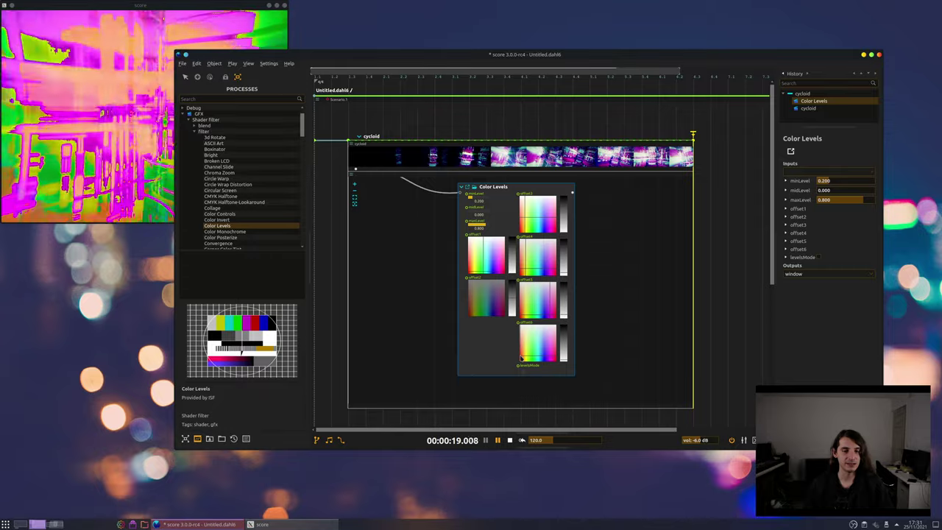
# Change the Color Levels offset2 color and set midLevel to 1.000
pyautogui.moveTo(479, 213)
pyautogui.mouseDown()
pyautogui.moveTo(490, 213)
pyautogui.moveTo(465, 214)
pyautogui.moveTo(495, 220)
pyautogui.moveTo(468, 214)
pyautogui.mouseUp()
pyautogui.moveTo(479, 294); pyautogui.dragTo(514, 312)
pyautogui.moveTo(463, 211); pyautogui.dragTo(494, 213)
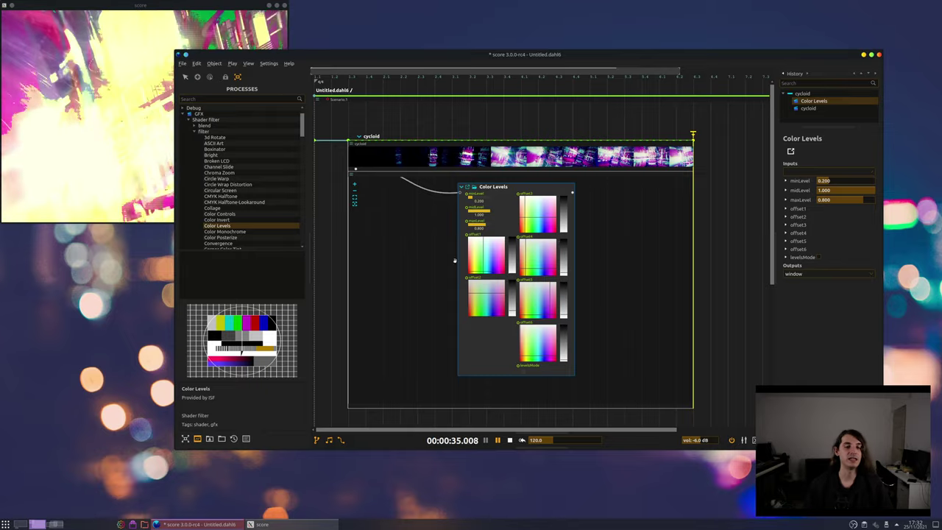
# Add a Control LFO process beside Color Levels in the cycloid interval and cable its output to the midLevel input
pyautogui.moveTo(505, 189); pyautogui.dragTo(576, 191)
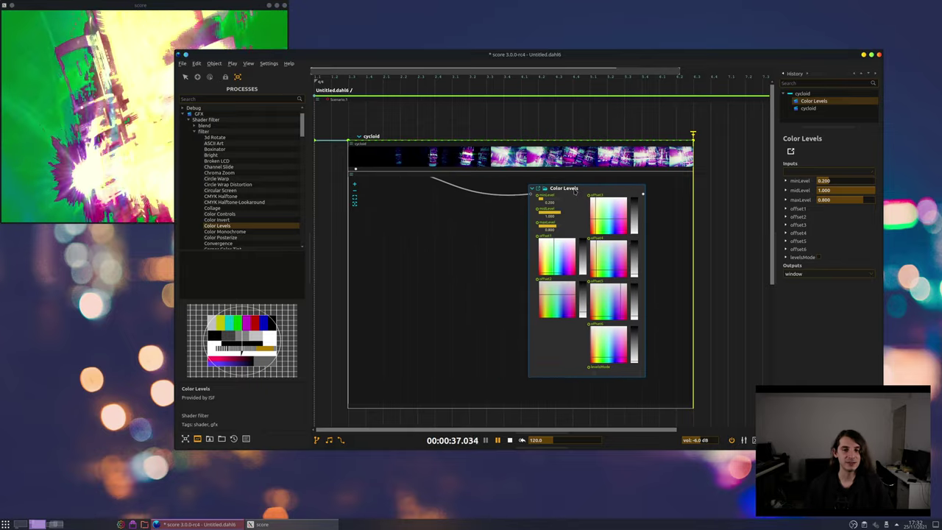
pyautogui.click(240, 98)
pyautogui.write('lfo')
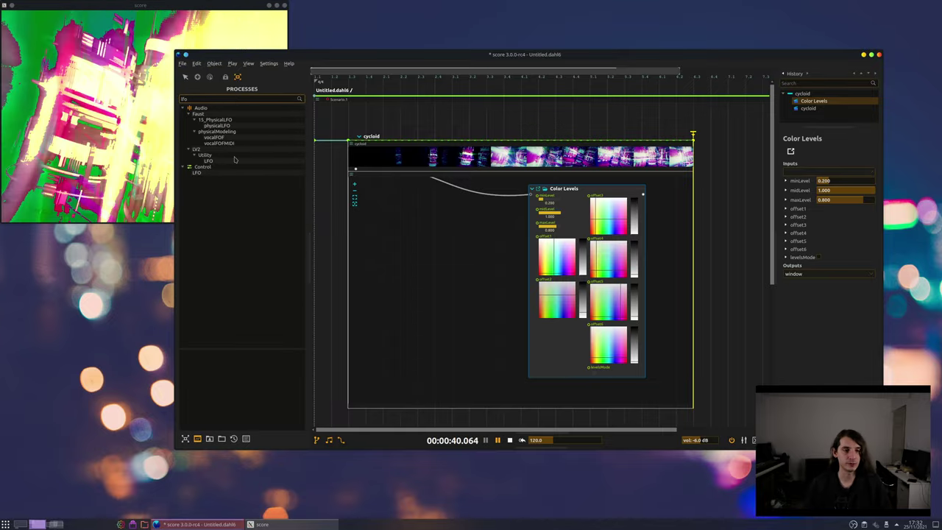
pyautogui.moveTo(197, 172); pyautogui.dragTo(404, 225)
pyautogui.moveTo(466, 227); pyautogui.dragTo(430, 213)
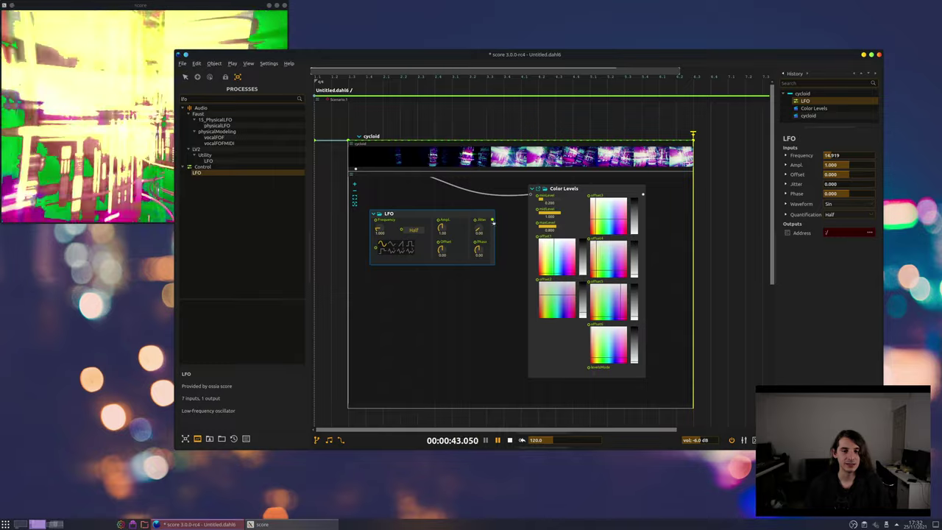
pyautogui.moveTo(492, 219); pyautogui.dragTo(538, 212)
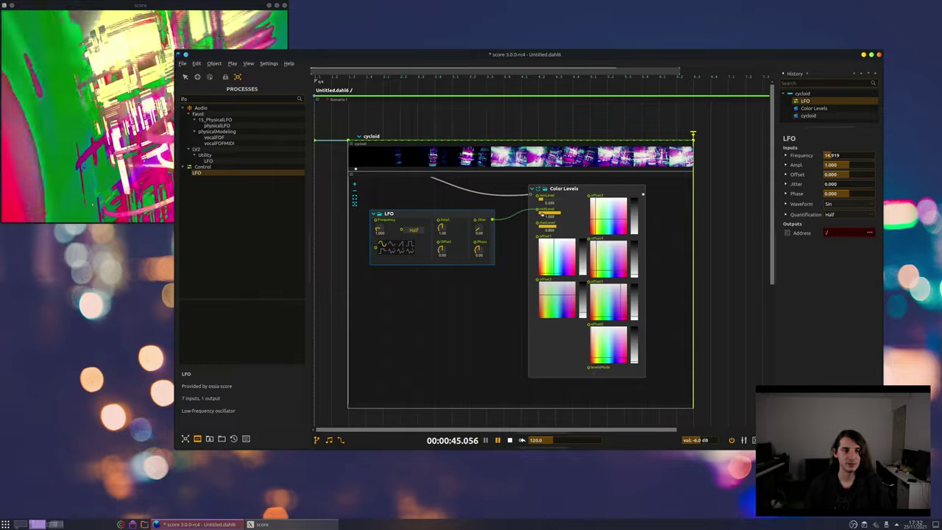
pyautogui.click(121, 167)
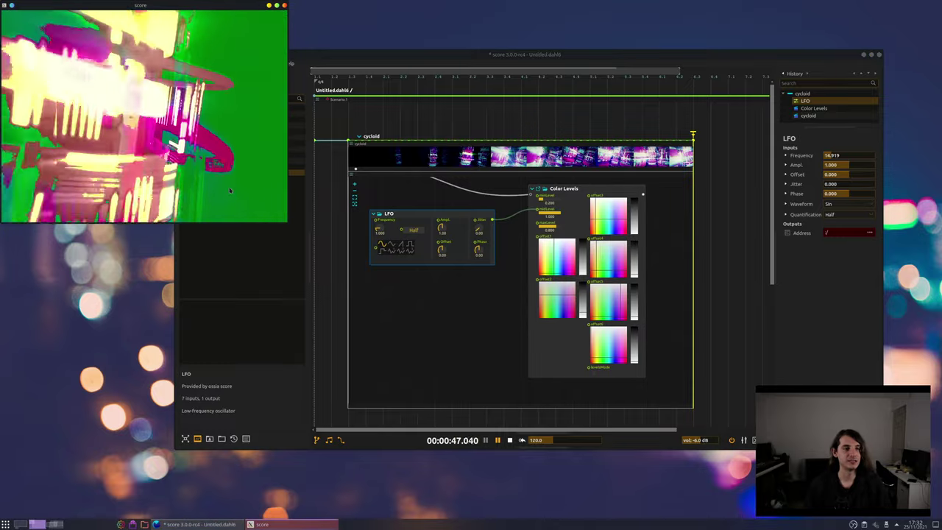
# Set the LFO waveform to Sample & Hold and its quantification to 16th, check the output window, and stop playback
pyautogui.click(402, 247)
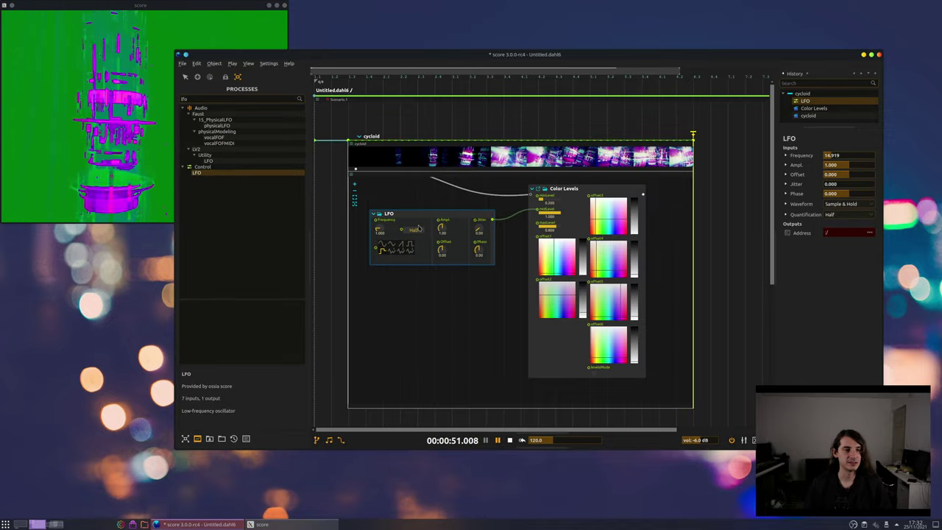
pyautogui.moveTo(414, 229)
pyautogui.mouseDown()
pyautogui.moveTo(415, 243)
pyautogui.moveTo(414, 213)
pyautogui.mouseUp()
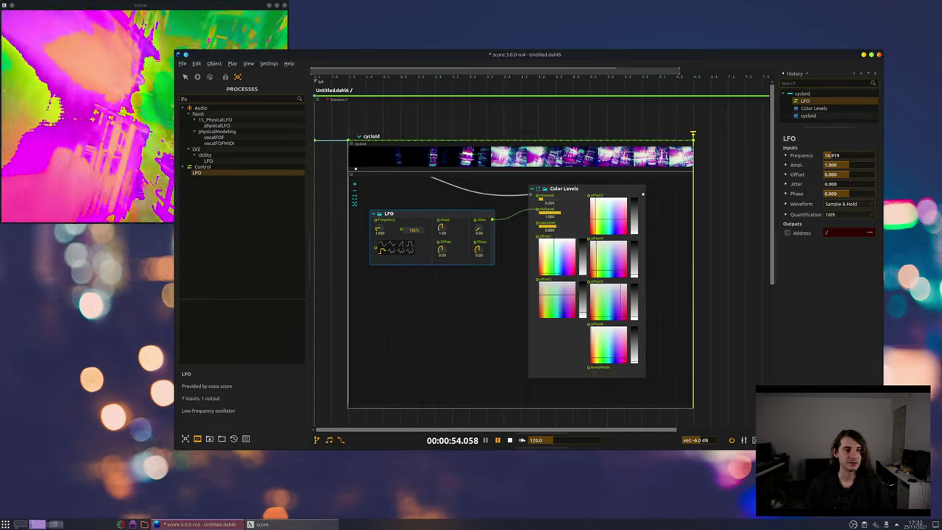
pyautogui.click(98, 170)
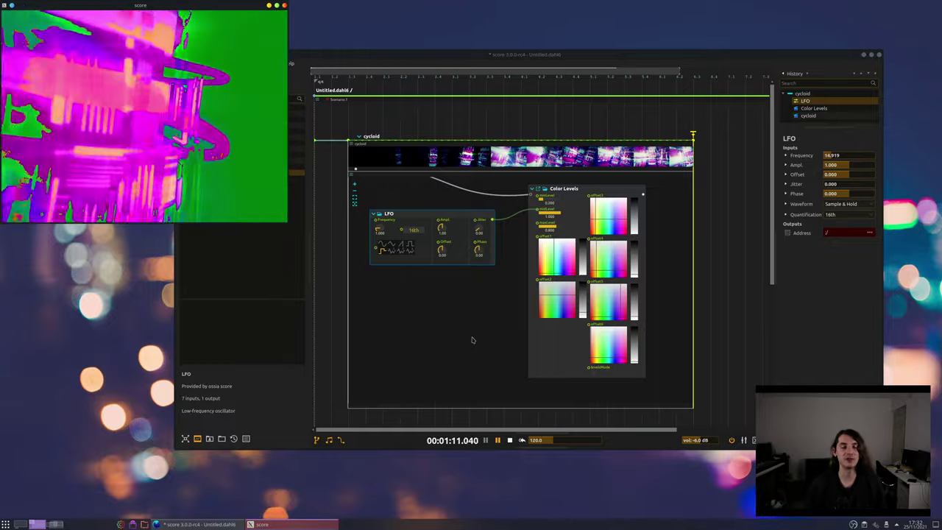
pyautogui.click(473, 340)
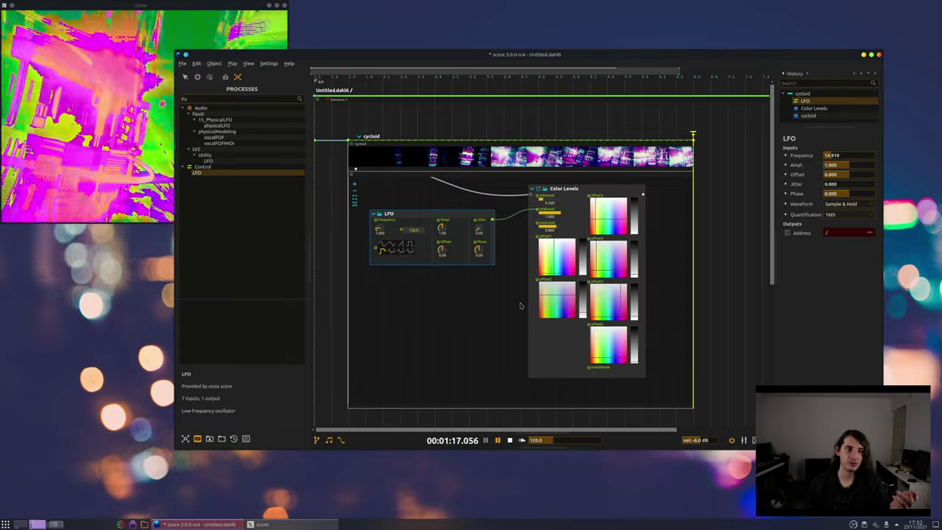
pyautogui.click(509, 439)
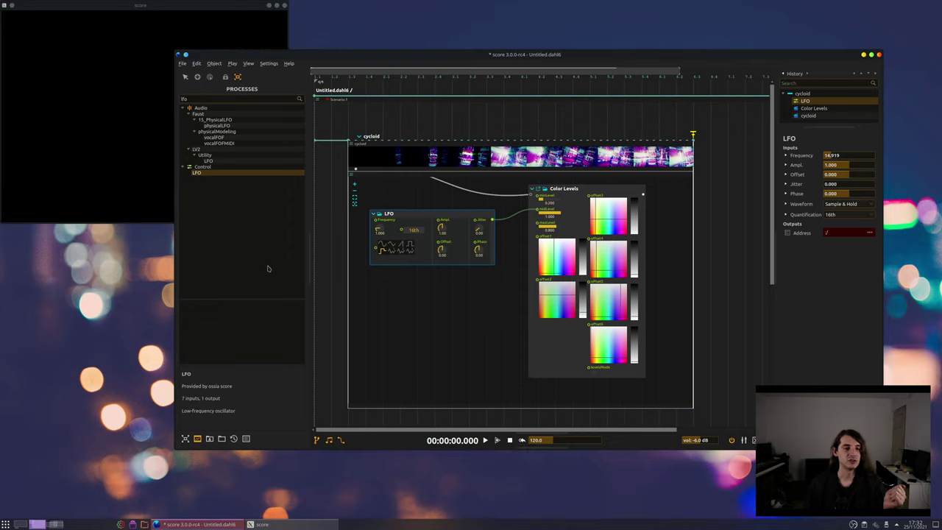
# Search the process library for "spiral" and clear the search
pyautogui.click(209, 439)
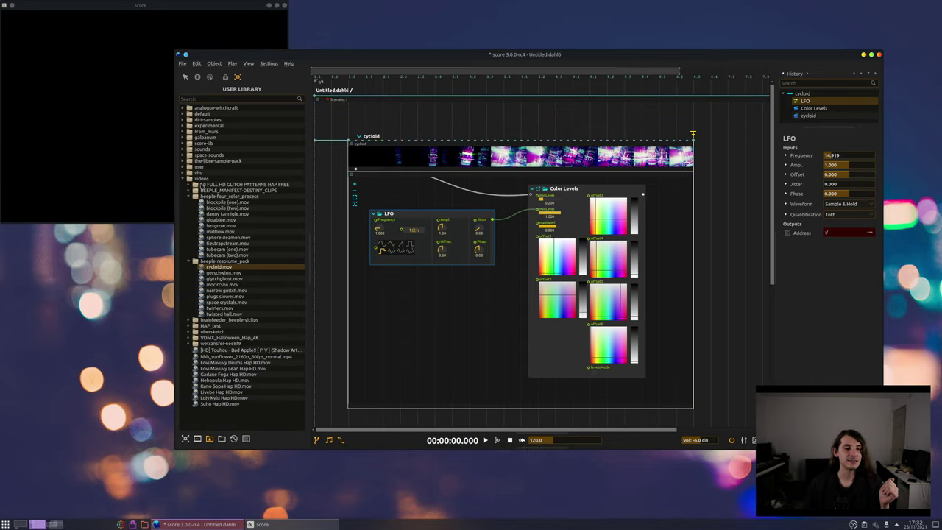
pyautogui.click(198, 439)
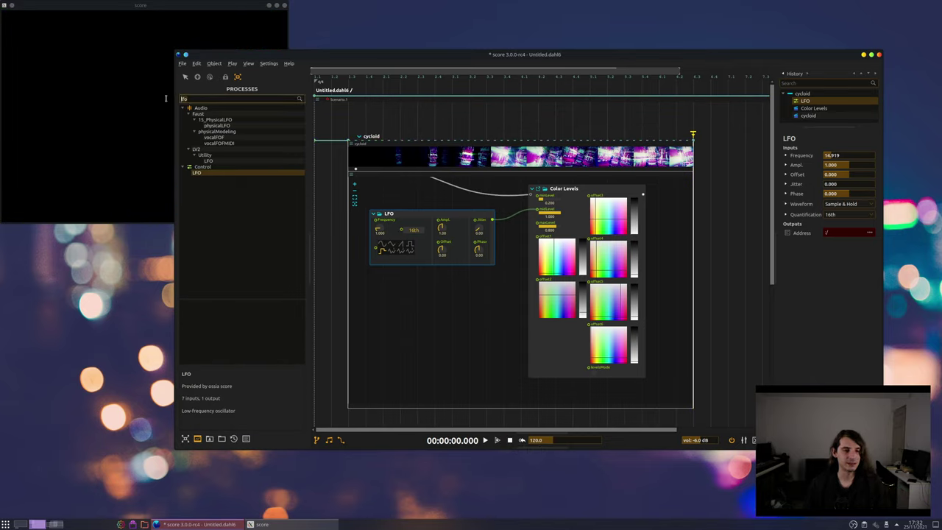
pyautogui.write('spiral')
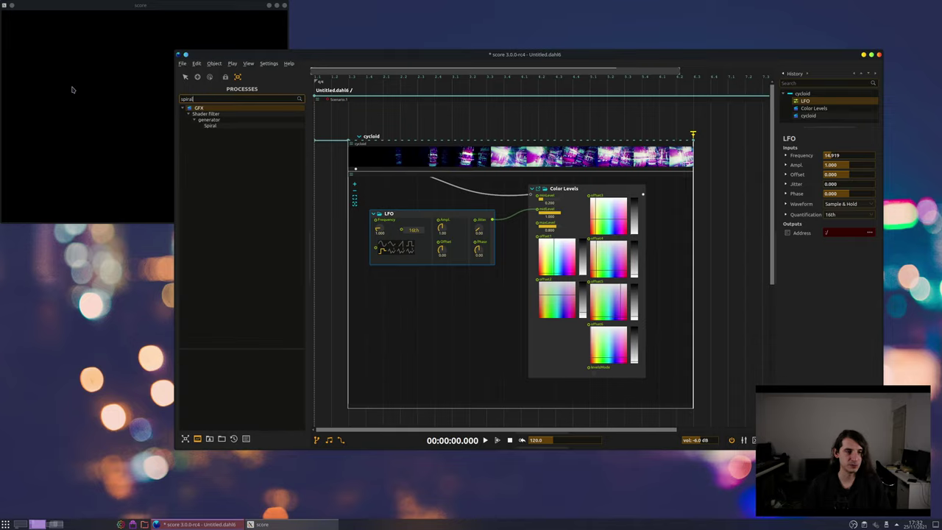
pyautogui.hotkey('ctrl', 'a')
pyautogui.press('BackSpace')
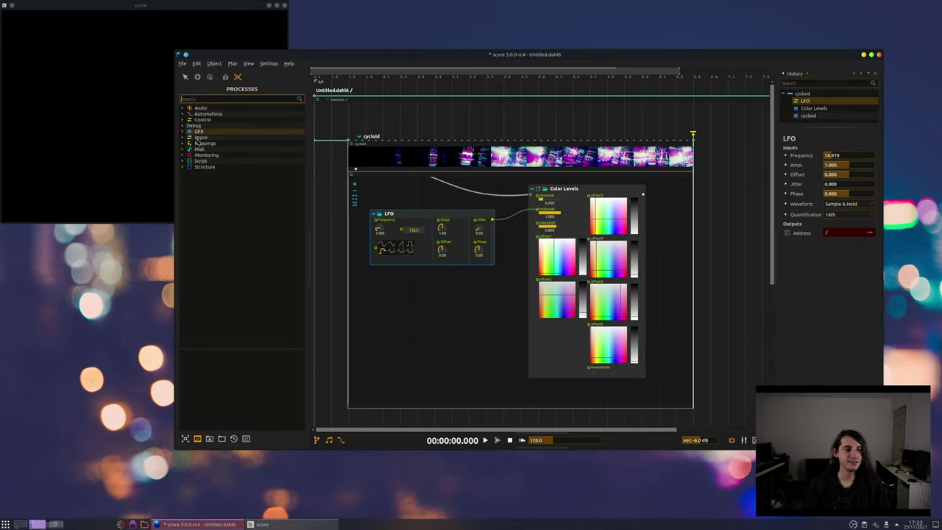
# Add the Spiral shader from the GFX generator category to the cycloid interval and place it below the LFO
pyautogui.click(183, 132)
pyautogui.click(186, 137)
pyautogui.click(194, 156)
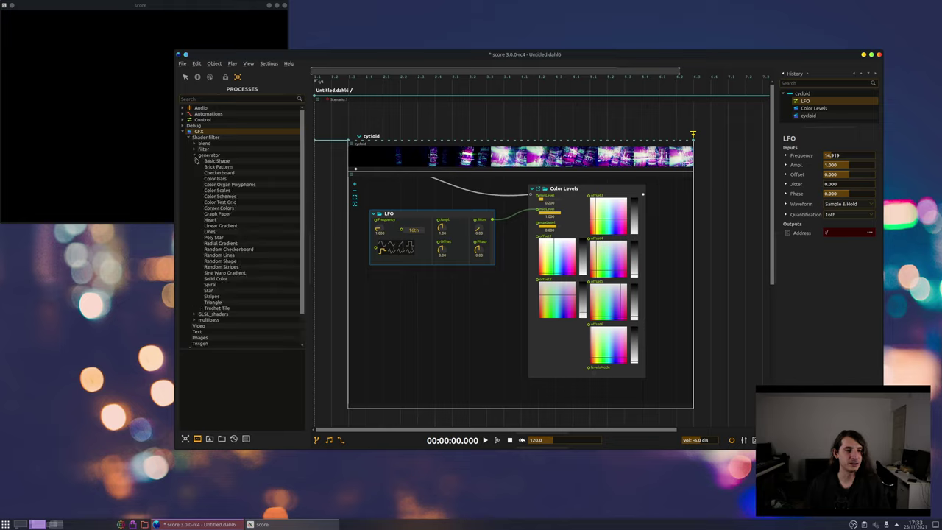
pyautogui.click(217, 161)
pyautogui.click(218, 167)
pyautogui.scroll(-2, 241, 223)
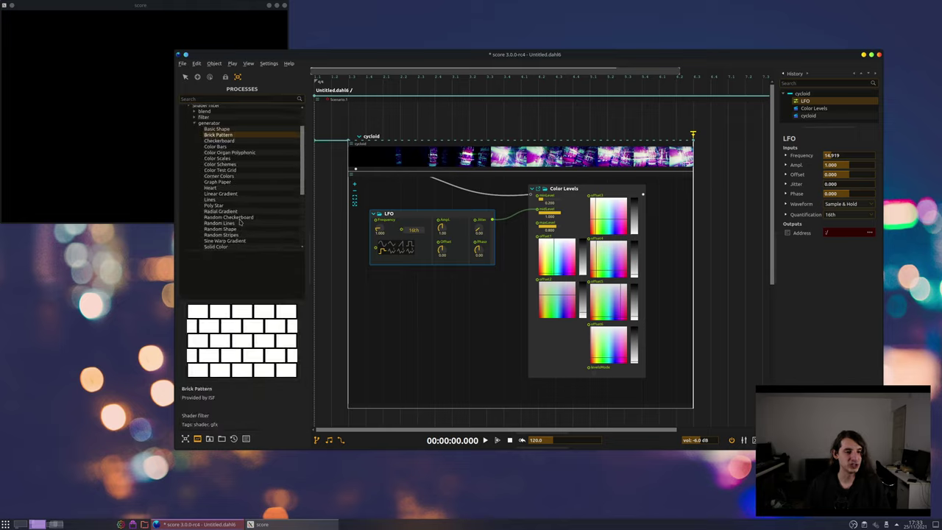
pyautogui.scroll(-1, 239, 231)
pyautogui.click(221, 218)
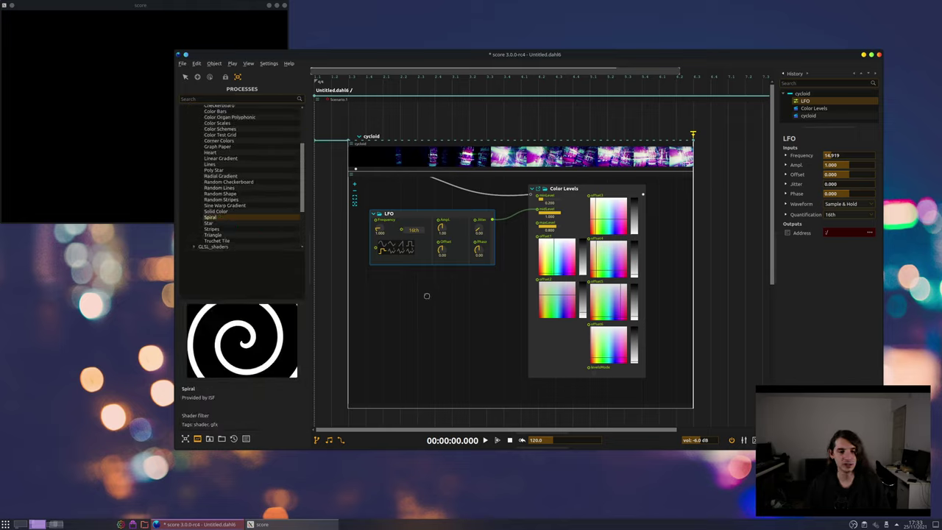
pyautogui.moveTo(493, 346); pyautogui.dragTo(462, 333)
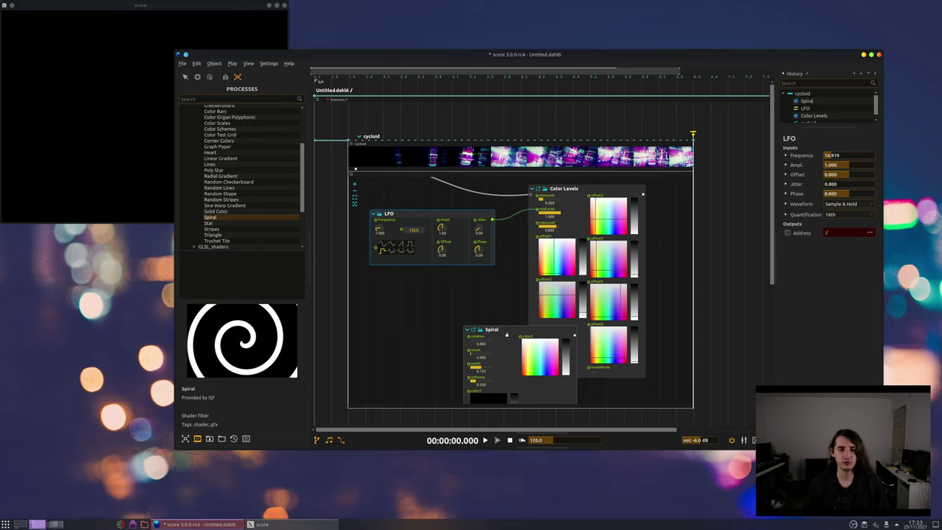
pyautogui.moveTo(507, 334); pyautogui.dragTo(419, 316)
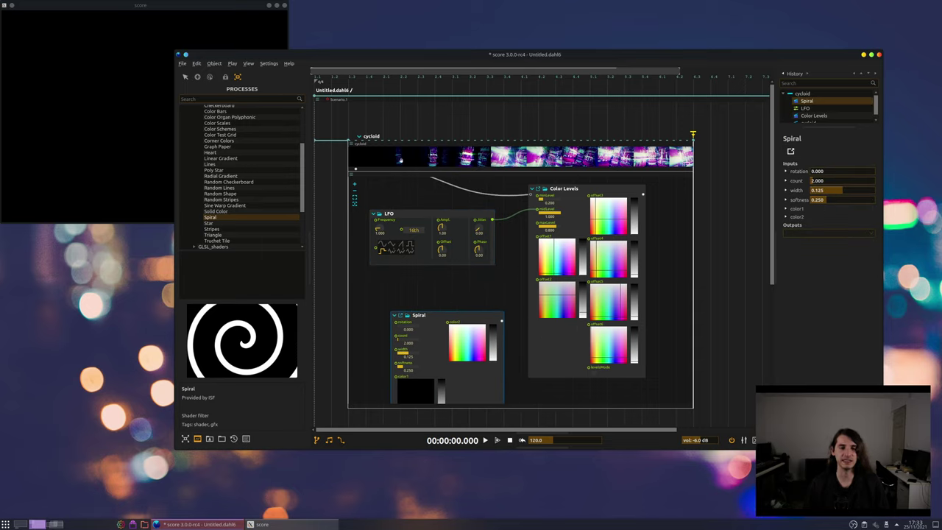
# Open the cycloid interval in nodal view and spread out the LFO, cycloid, Spiral and Color Levels nodes so they no longer overlap
pyautogui.doubleClick(370, 137)
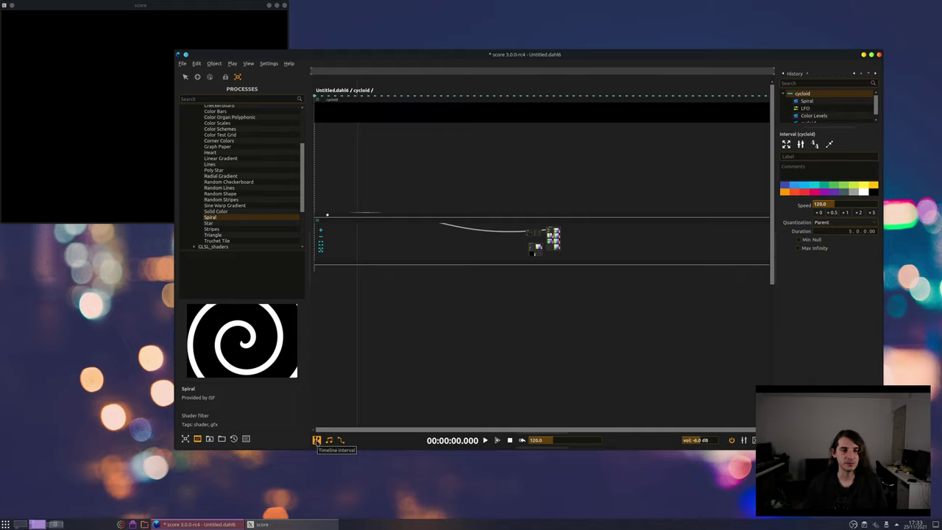
pyautogui.click(317, 440)
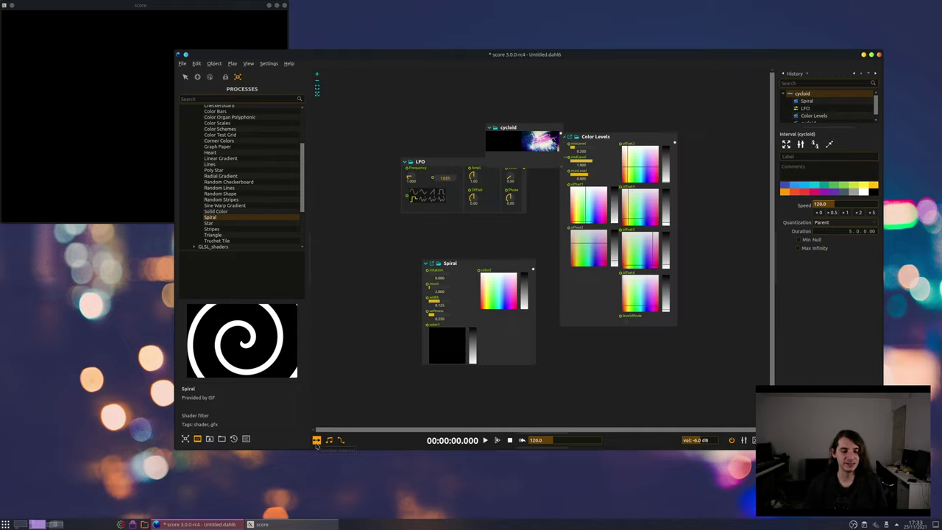
pyautogui.click(393, 181)
pyautogui.moveTo(394, 182); pyautogui.dragTo(355, 201)
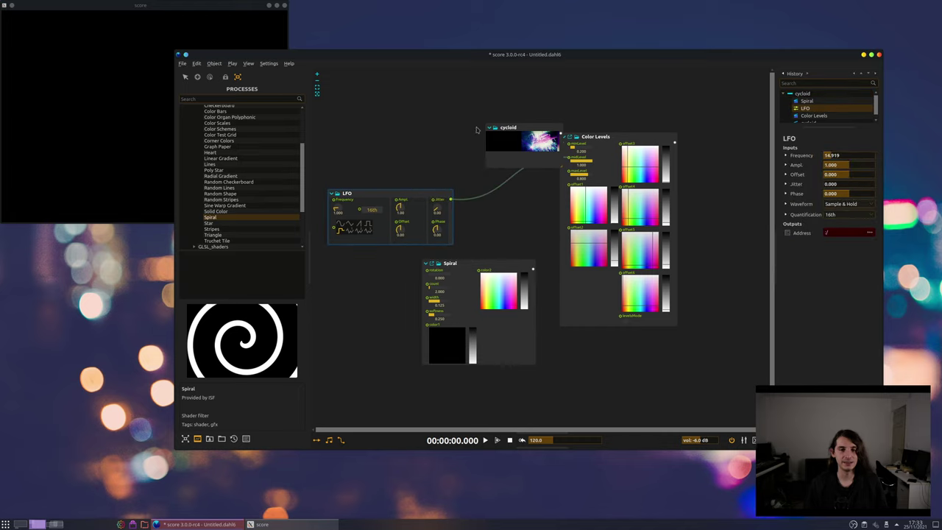
pyautogui.moveTo(519, 128); pyautogui.dragTo(396, 103)
pyautogui.click(461, 262)
pyautogui.moveTo(462, 263); pyautogui.dragTo(449, 267)
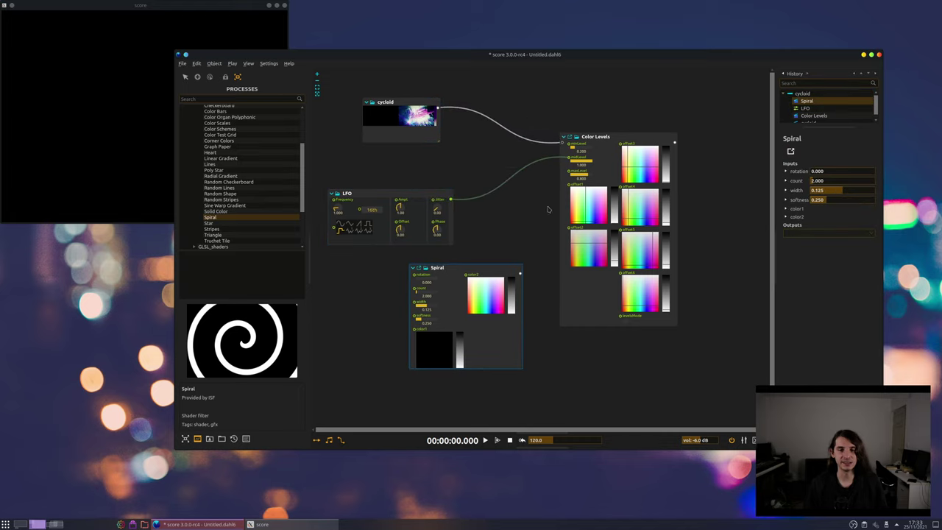
pyautogui.moveTo(591, 137); pyautogui.dragTo(561, 76)
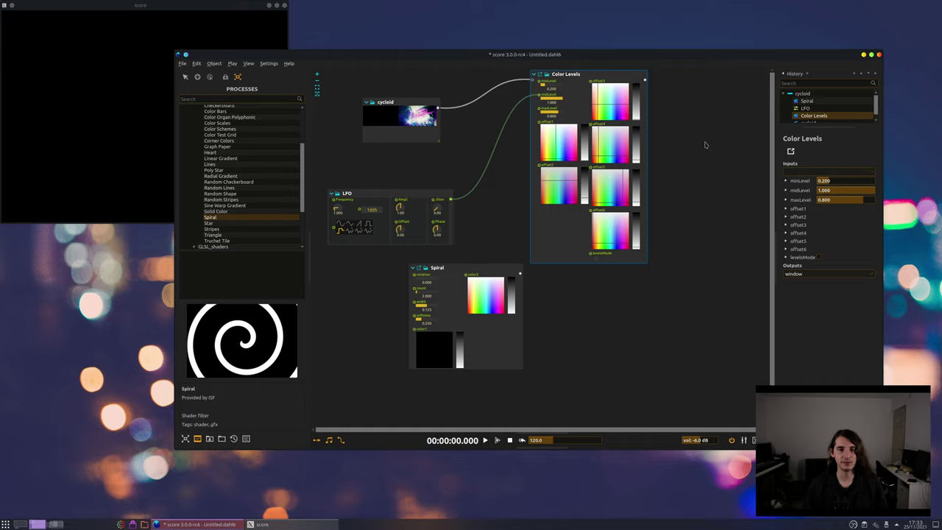
# Place the Spiral node directly below the Color Levels node
pyautogui.click(317, 75)
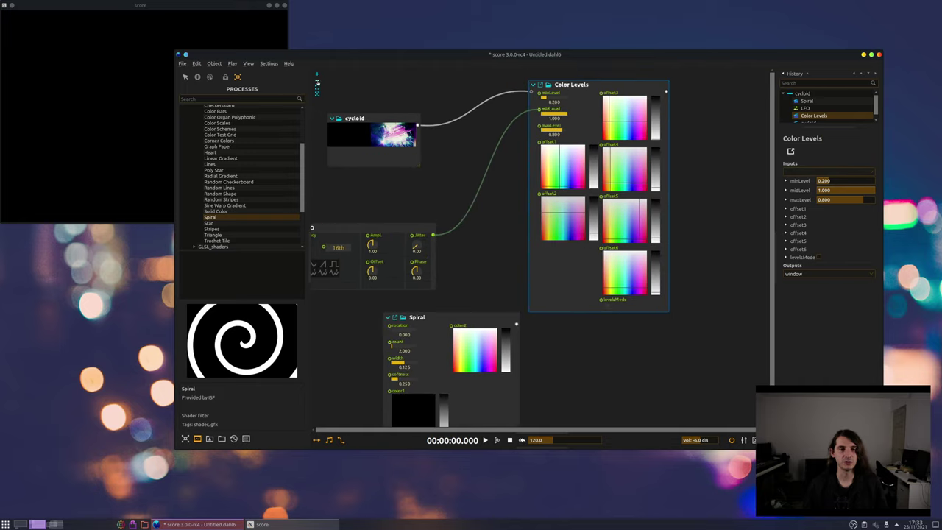
pyautogui.click(317, 81)
pyautogui.click(318, 81)
pyautogui.click(317, 75)
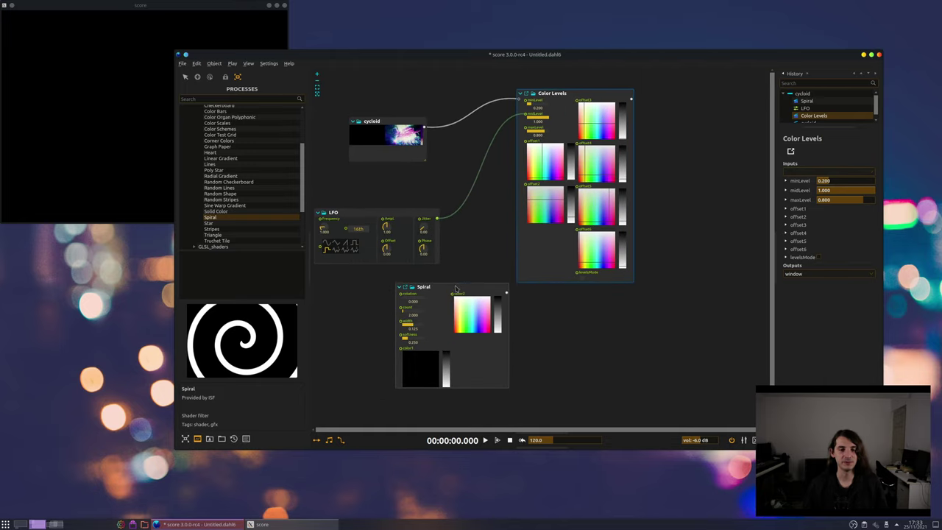
pyautogui.moveTo(457, 289); pyautogui.dragTo(580, 308)
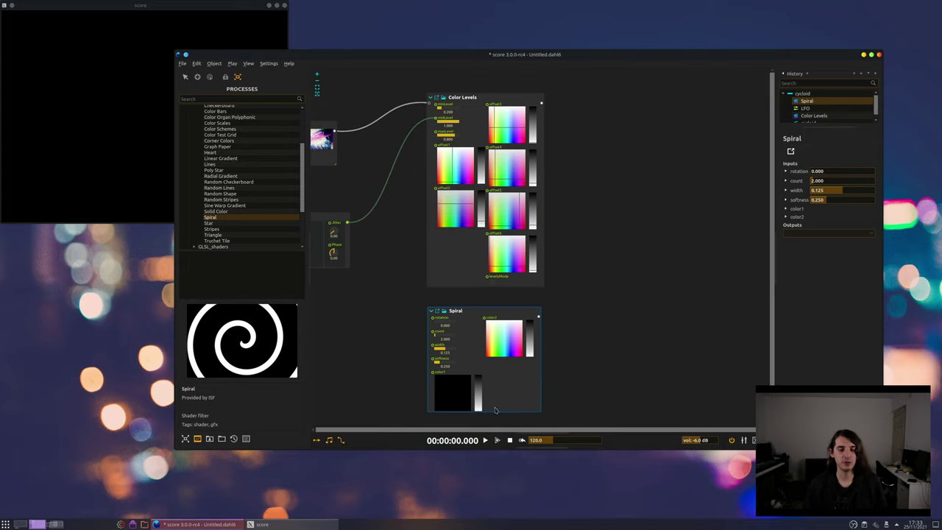
# Start playback, route the Spiral output to window and check the output window
pyautogui.click(497, 440)
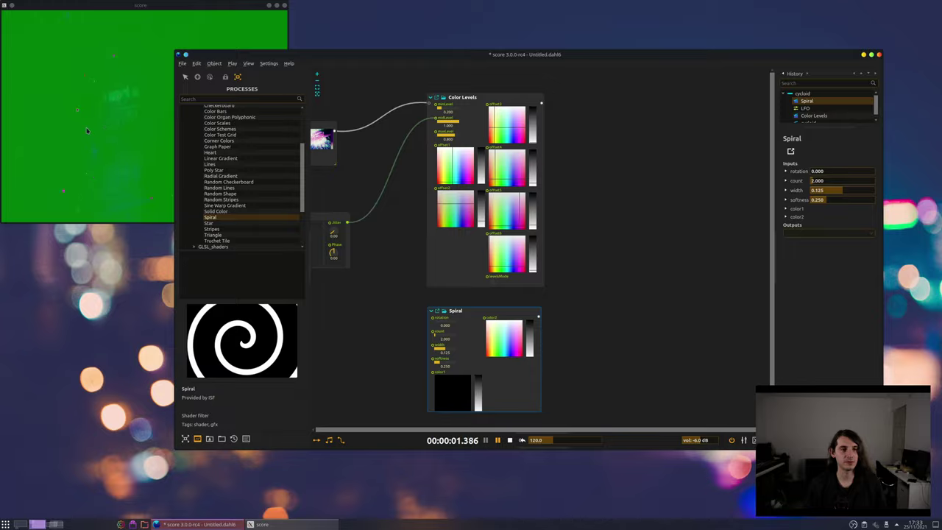
pyautogui.click(86, 131)
pyautogui.click(538, 317)
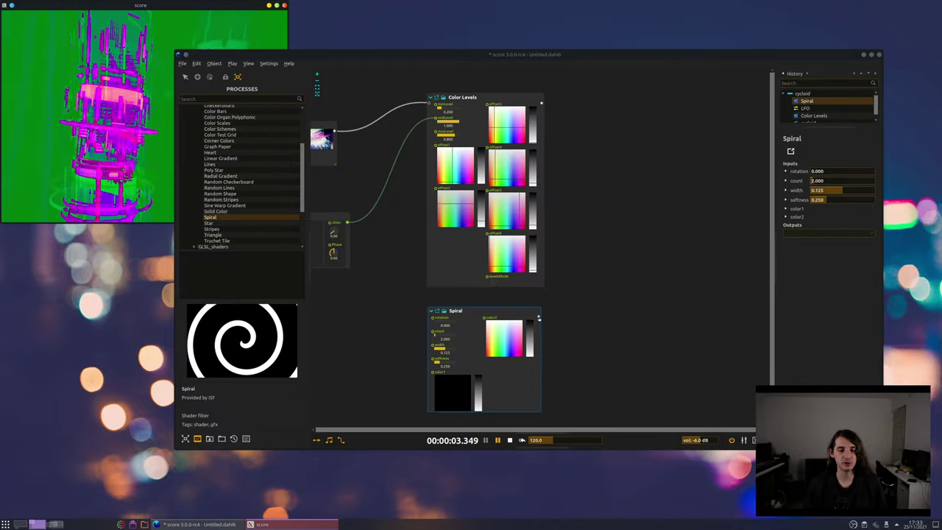
pyautogui.click(806, 137)
pyautogui.click(805, 146)
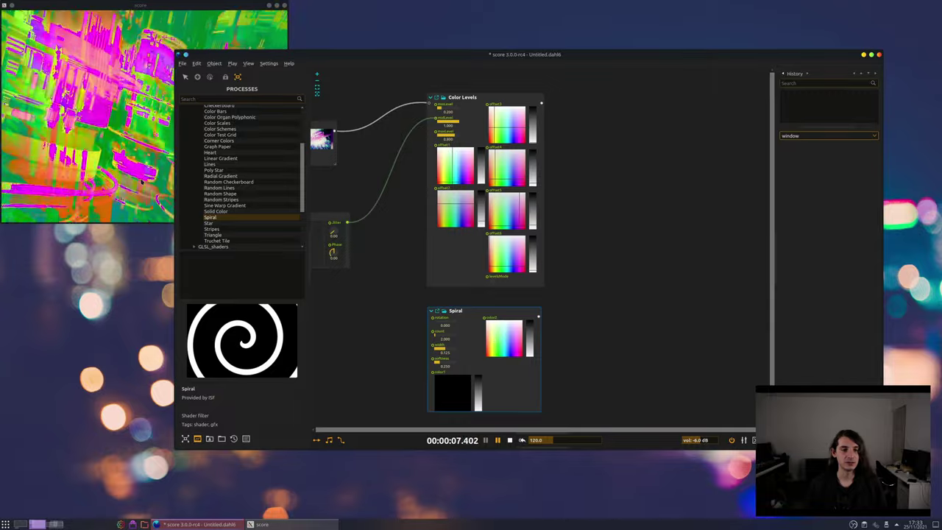
pyautogui.click(469, 308)
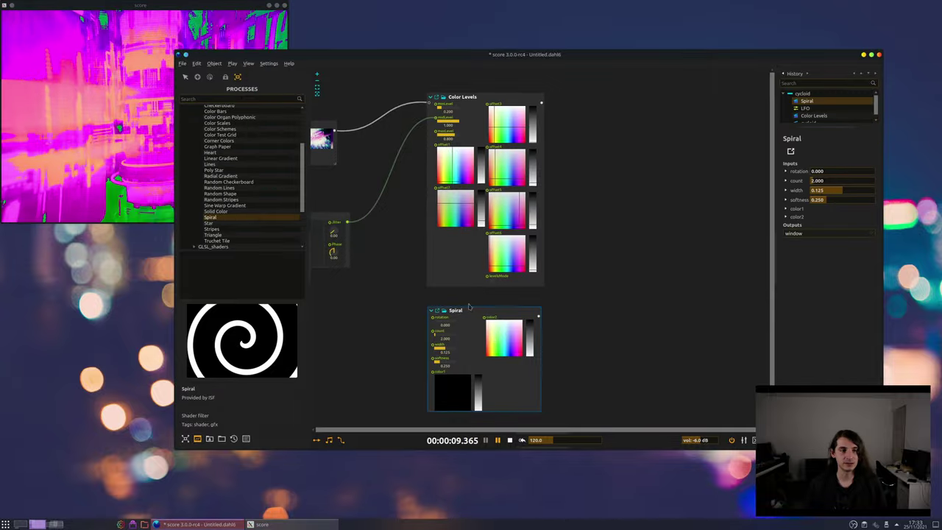
pyautogui.click(292, 524)
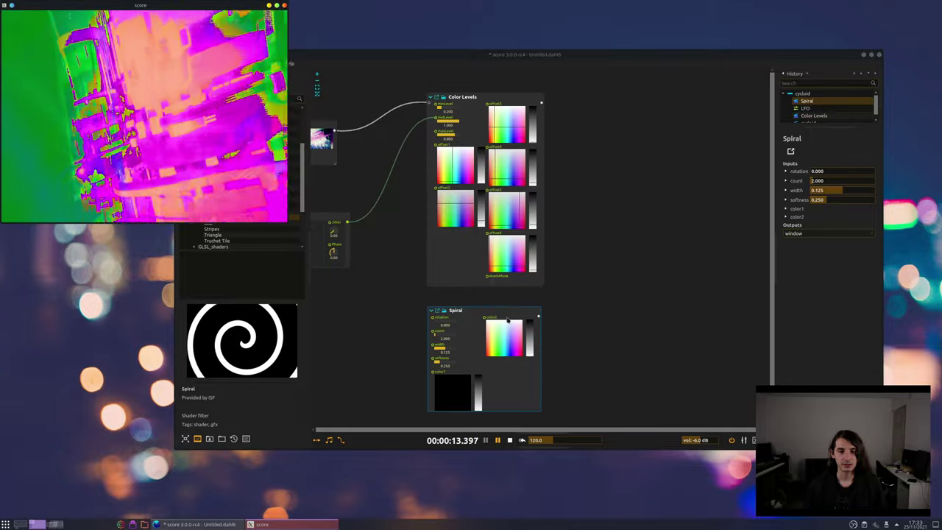
# Clear the output address of the Spiral node
pyautogui.click(539, 317)
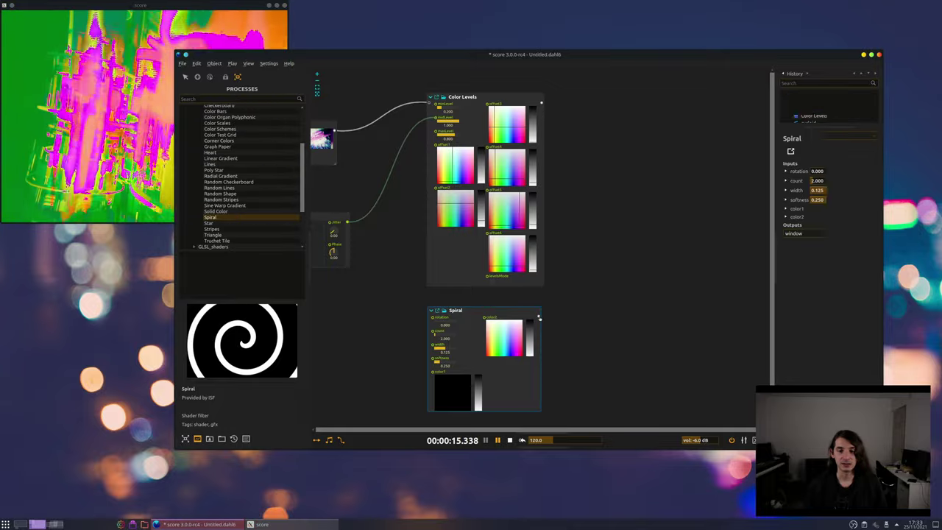
pyautogui.click(849, 139)
pyautogui.click(830, 132)
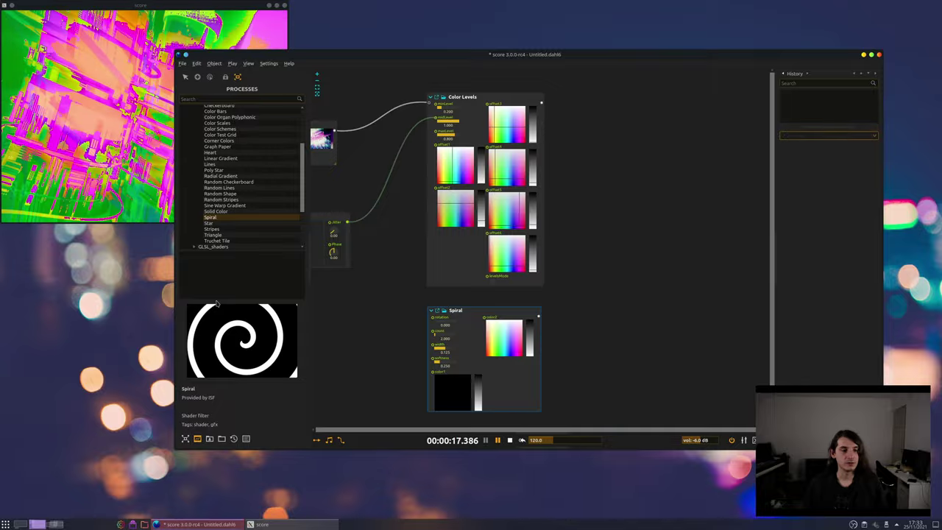
# Browse the blend shaders in the process library and preview Hexagonalize and Bow Tie Horizontal
pyautogui.scroll(4, 209, 192)
pyautogui.click(194, 142)
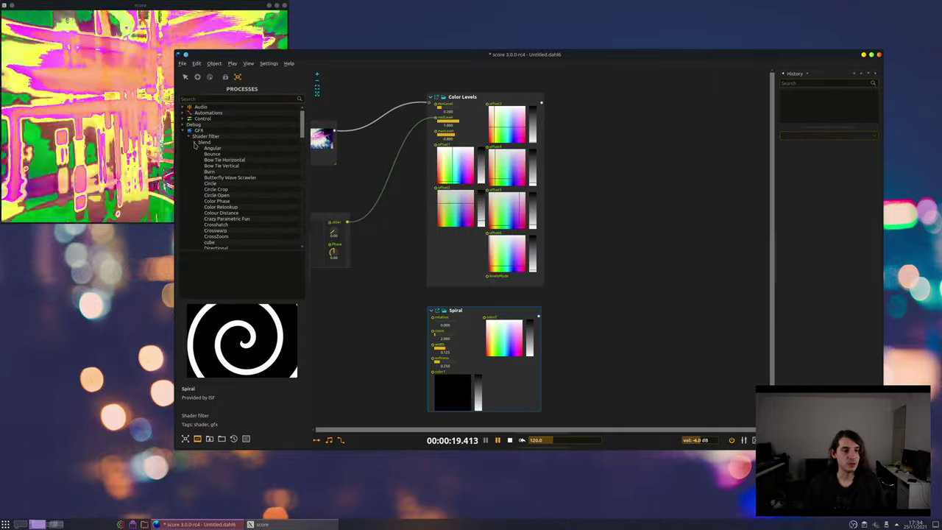
pyautogui.scroll(-3, 225, 171)
pyautogui.scroll(-8, 214, 204)
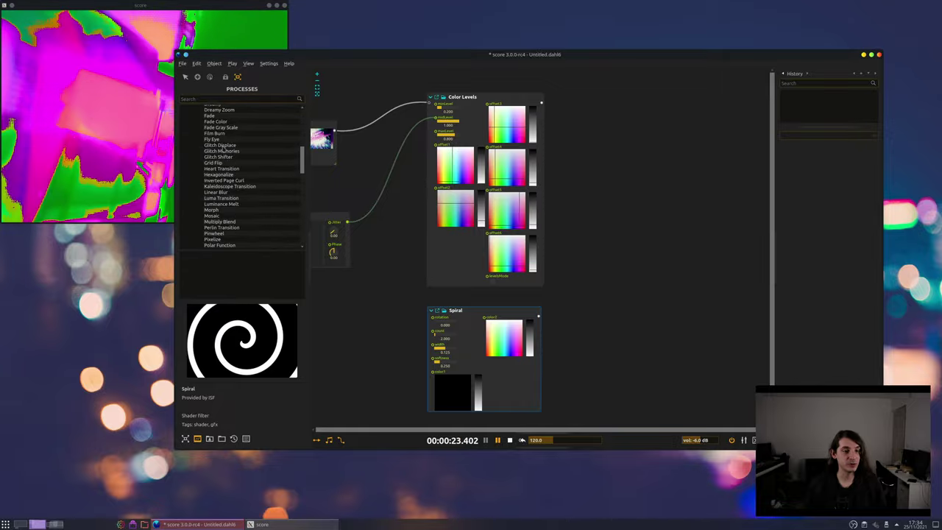
pyautogui.click(219, 174)
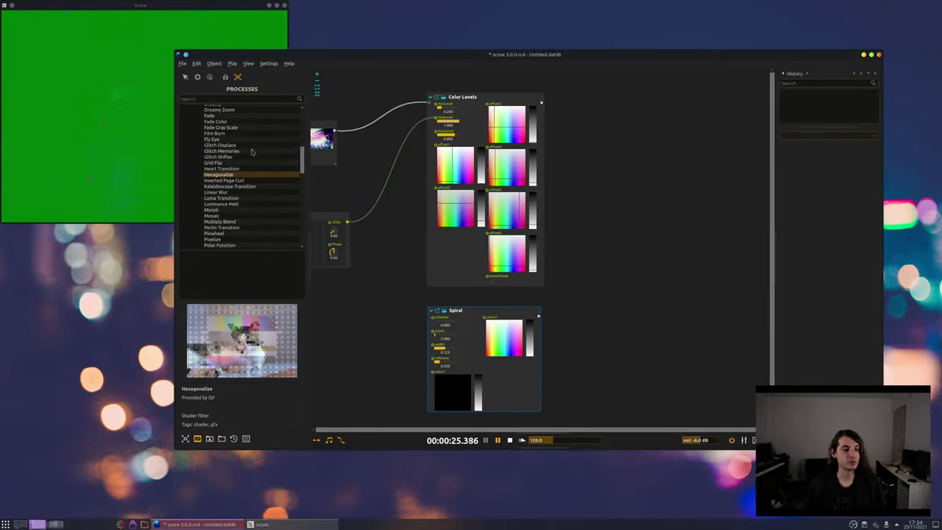
pyautogui.scroll(7, 239, 169)
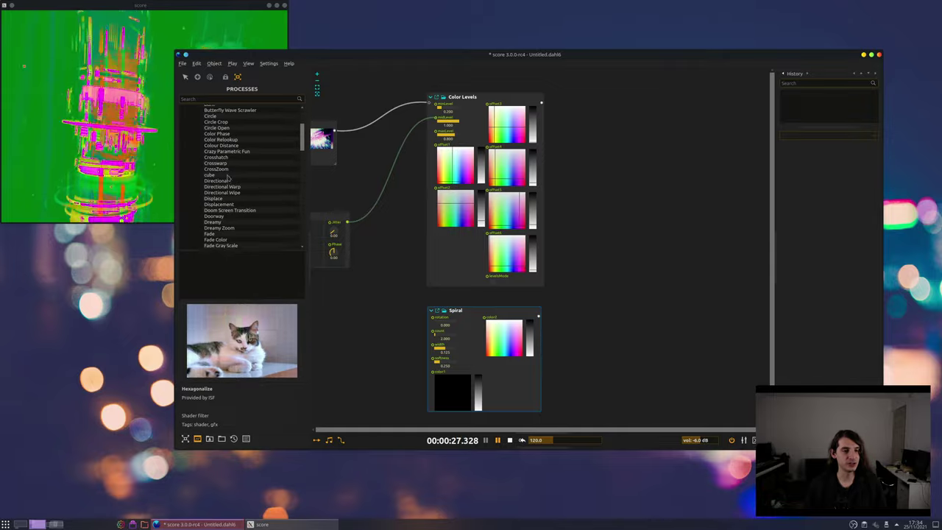
pyautogui.scroll(3, 228, 177)
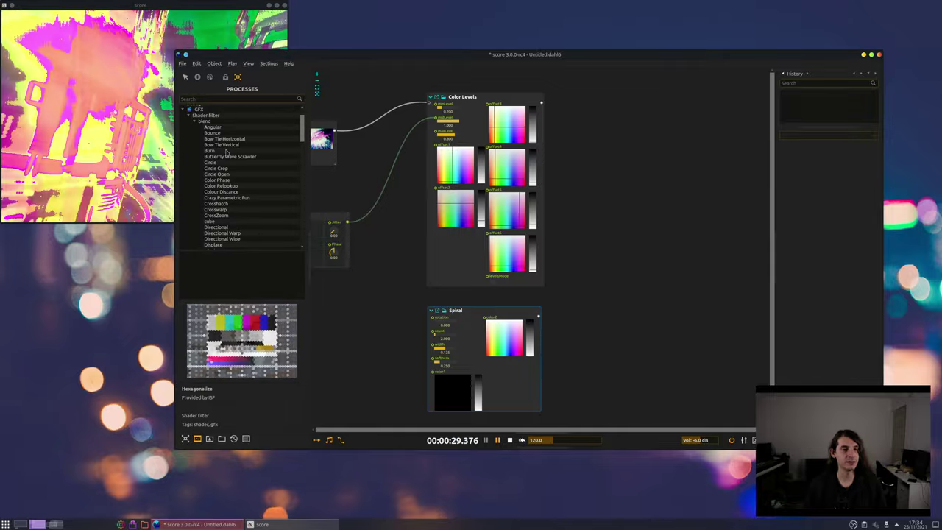
pyautogui.click(224, 138)
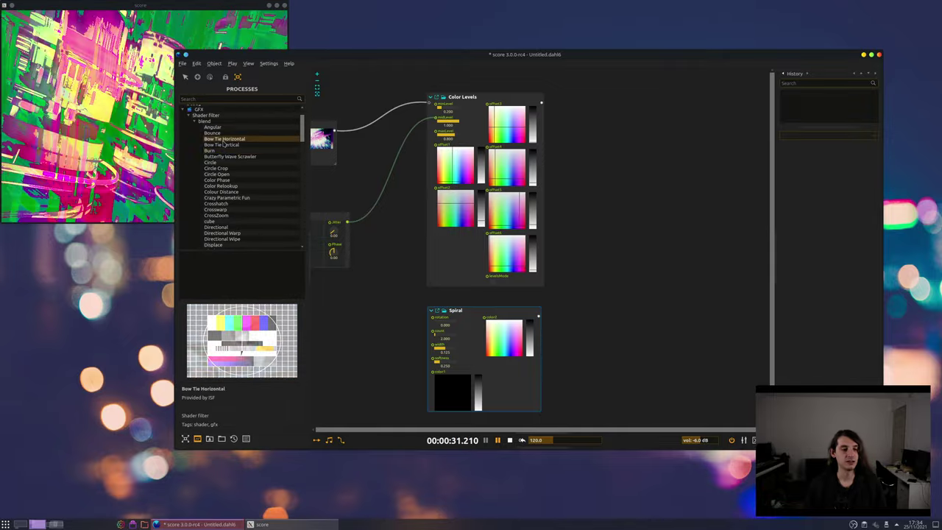
pyautogui.scroll(-6, 232, 192)
pyautogui.scroll(-1, 232, 195)
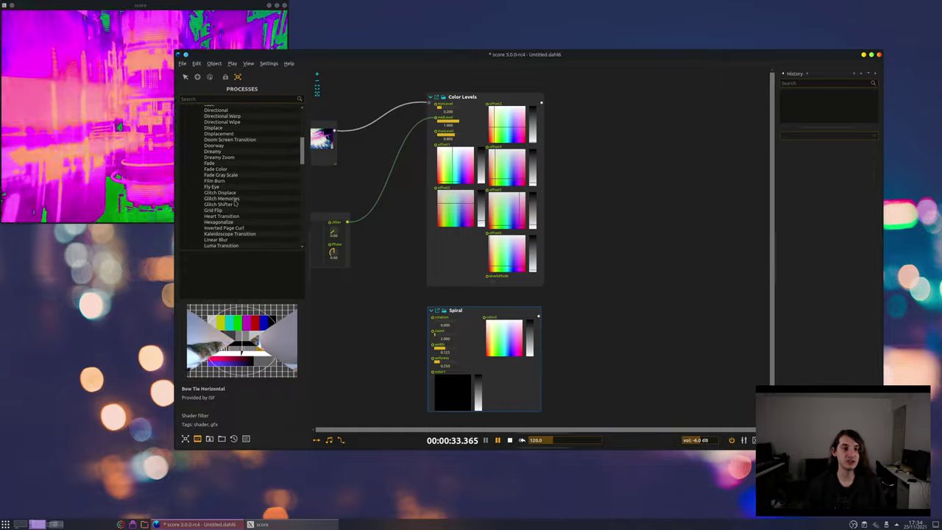
# Add a Multiply Blend shader and cable the Color Levels and Spiral outputs to its two image inputs
pyautogui.scroll(-3, 234, 209)
pyautogui.moveTo(220, 222); pyautogui.dragTo(541, 102)
pyautogui.moveTo(639, 174); pyautogui.dragTo(538, 315)
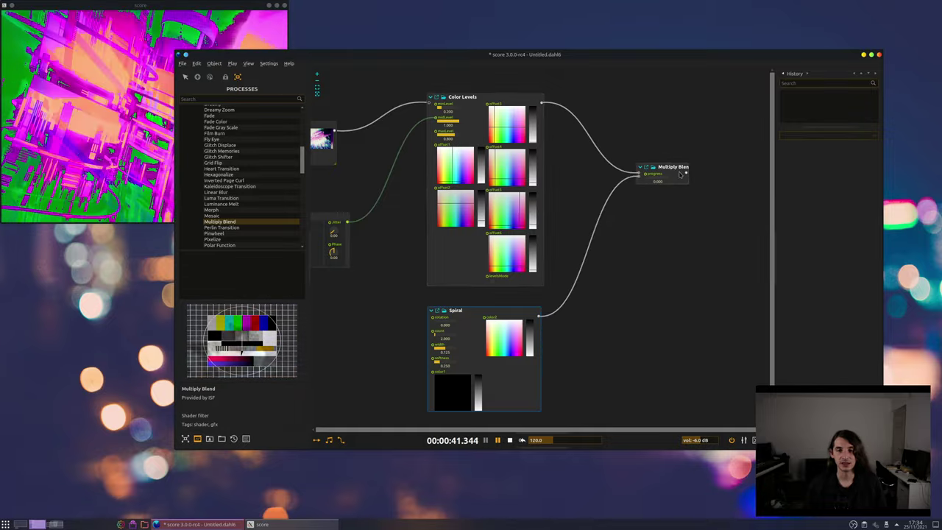
# Route the Multiply Blend output to window and raise its progress value to blend in the Spiral
pyautogui.click(830, 138)
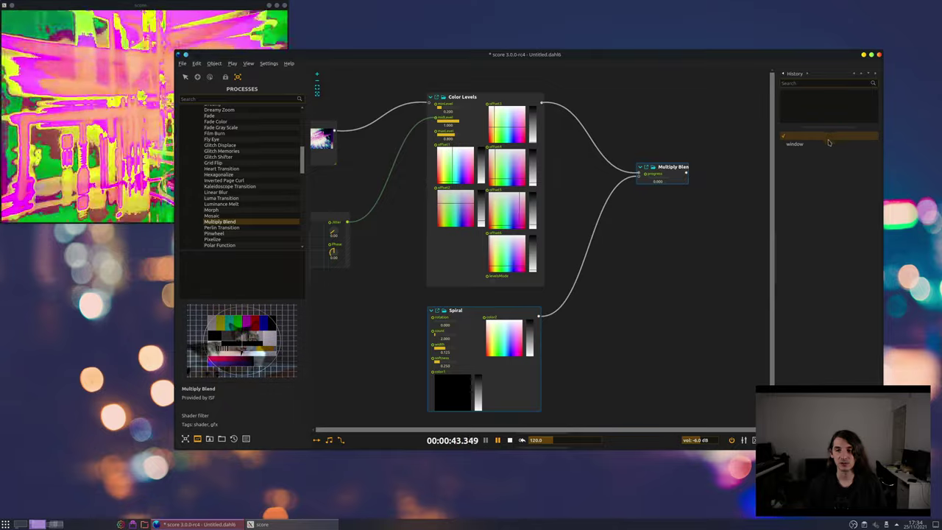
pyautogui.click(830, 143)
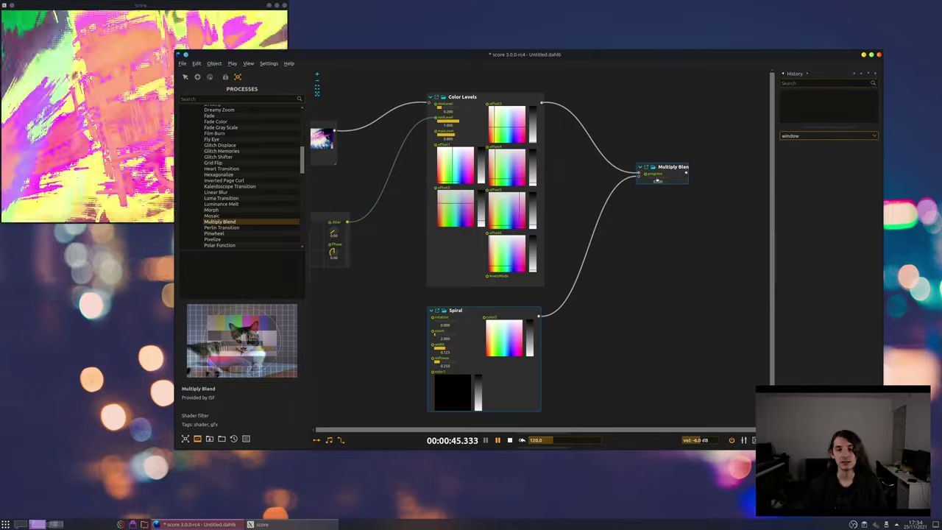
pyautogui.moveTo(655, 179)
pyautogui.mouseDown()
pyautogui.moveTo(675, 179)
pyautogui.moveTo(652, 179)
pyautogui.mouseUp()
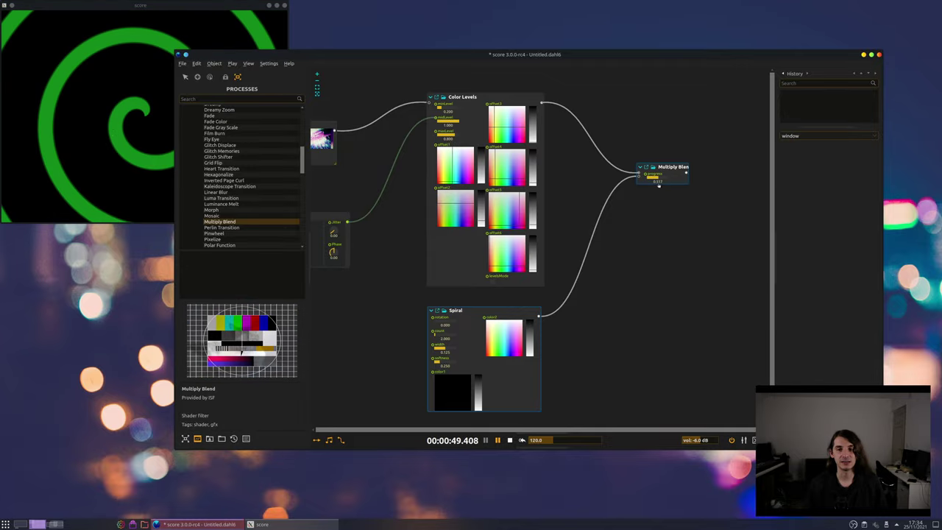
# Set the Spiral's rotation to 0.696 and the Multiply Blend's progress to 0.500
pyautogui.click(527, 97)
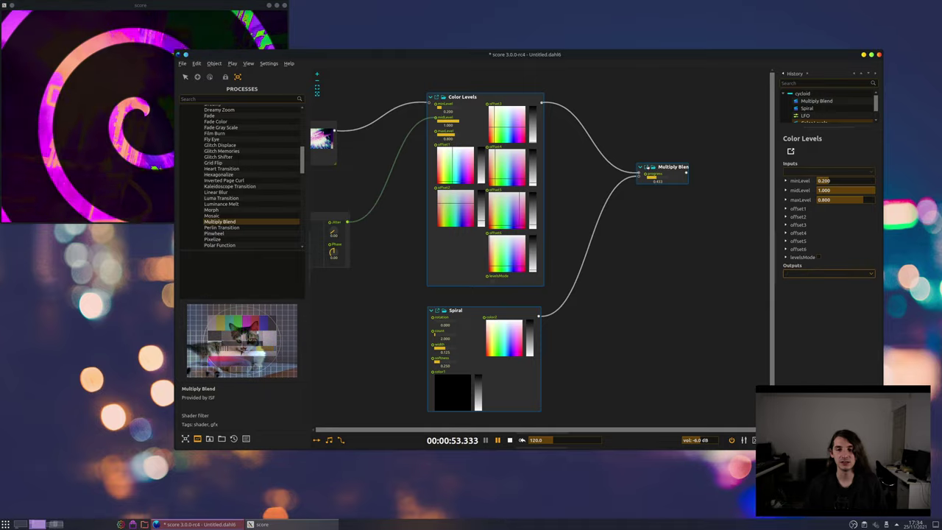
pyautogui.click(660, 167)
pyautogui.moveTo(519, 316); pyautogui.dragTo(527, 311)
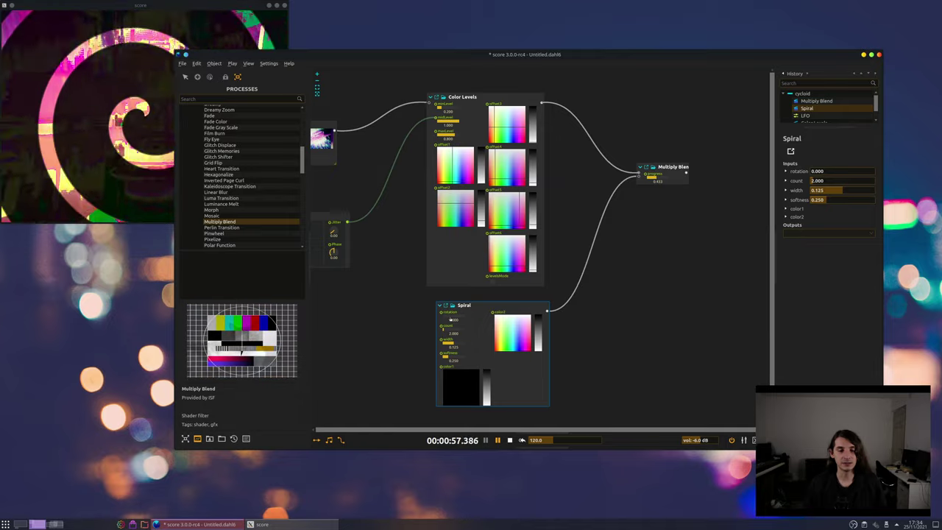
pyautogui.moveTo(450, 319)
pyautogui.mouseDown()
pyautogui.moveTo(466, 317)
pyautogui.moveTo(458, 318)
pyautogui.mouseUp()
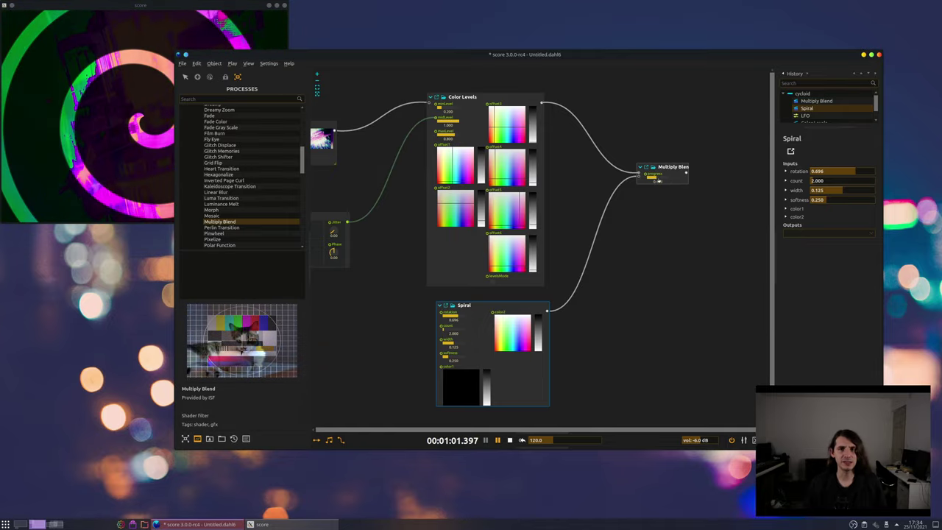
pyautogui.moveTo(659, 180); pyautogui.dragTo(725, 195)
pyautogui.write('0.500')
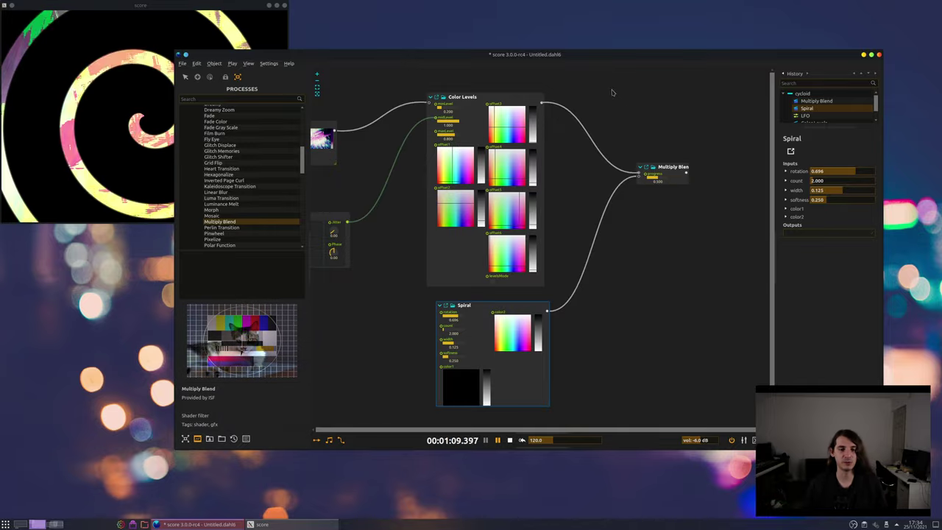
# Drive the Spiral's count (raised to 6.572) and rotation from the LFO output, and set the LFO's period to Whole
pyautogui.moveTo(458, 333); pyautogui.dragTo(346, 222)
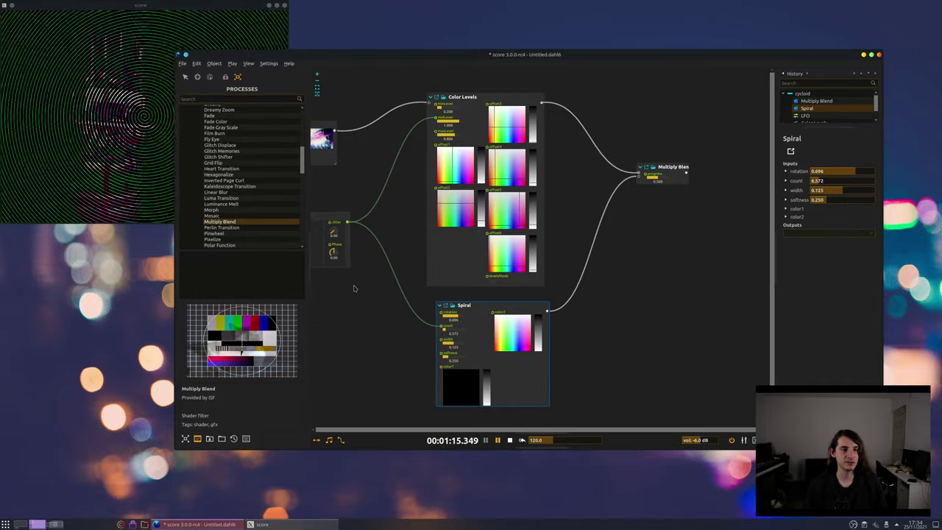
pyautogui.moveTo(369, 333); pyautogui.dragTo(482, 351)
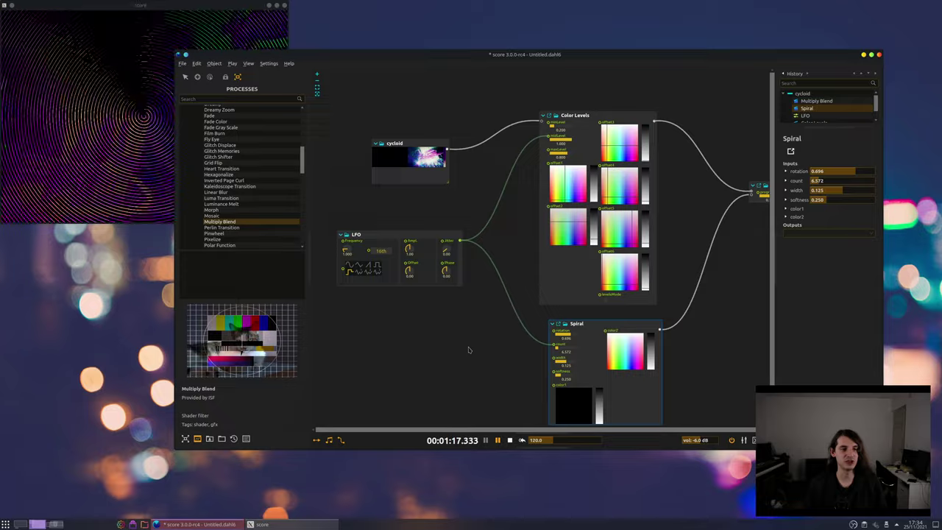
pyautogui.moveTo(534, 322); pyautogui.dragTo(460, 240)
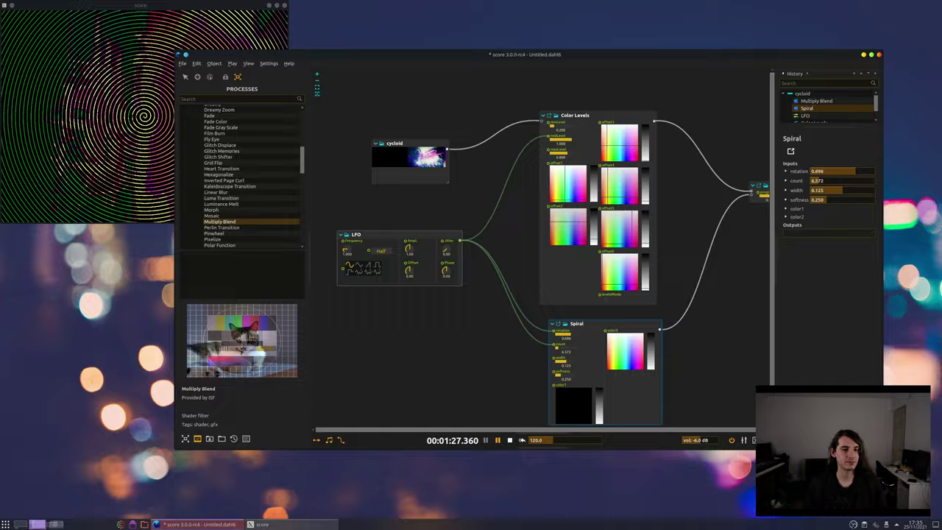
pyautogui.click(151, 151)
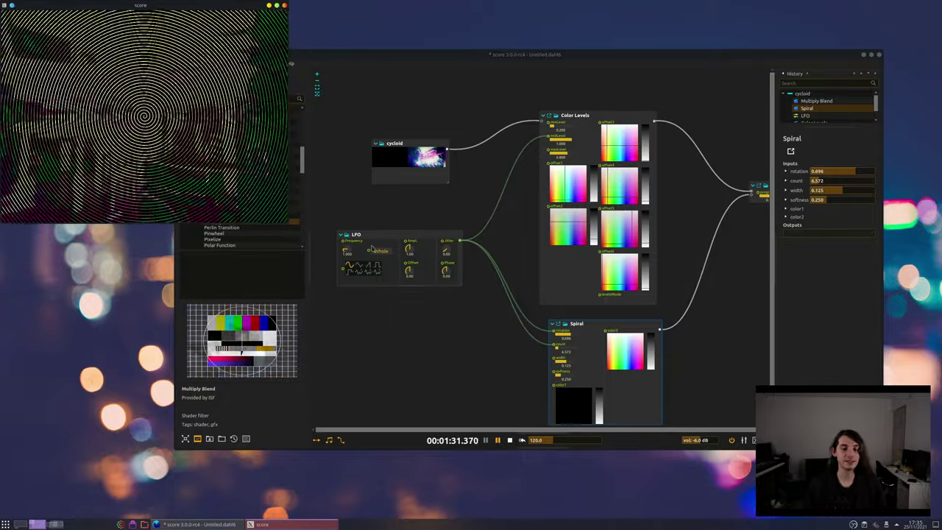
pyautogui.hotkey('alt', 'Tab')
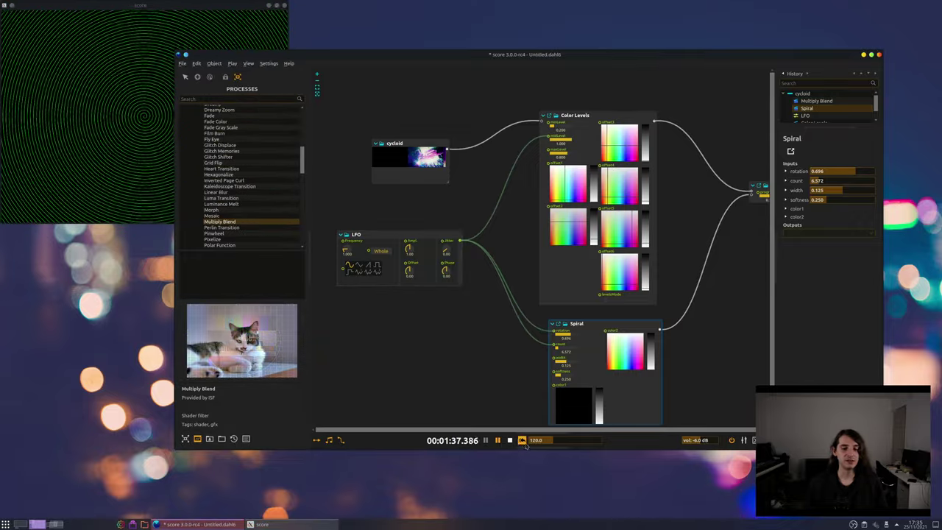
# Stop the playback and return from the cycloid node graph to the document's root timeline
pyautogui.press('space')
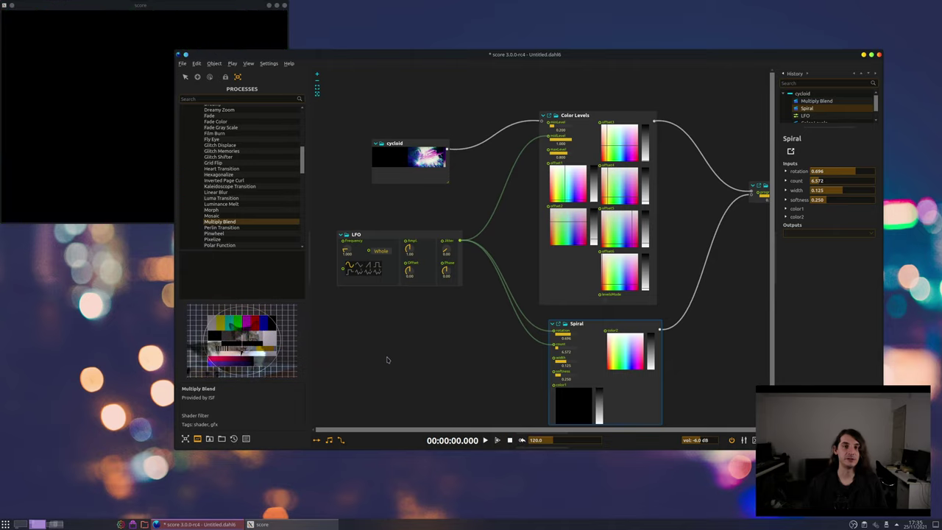
pyautogui.click(318, 440)
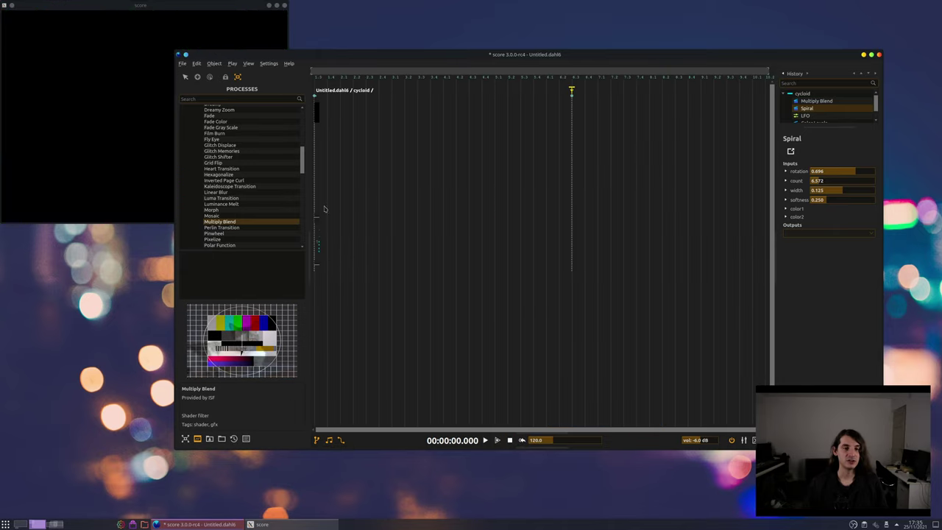
pyautogui.click(328, 89)
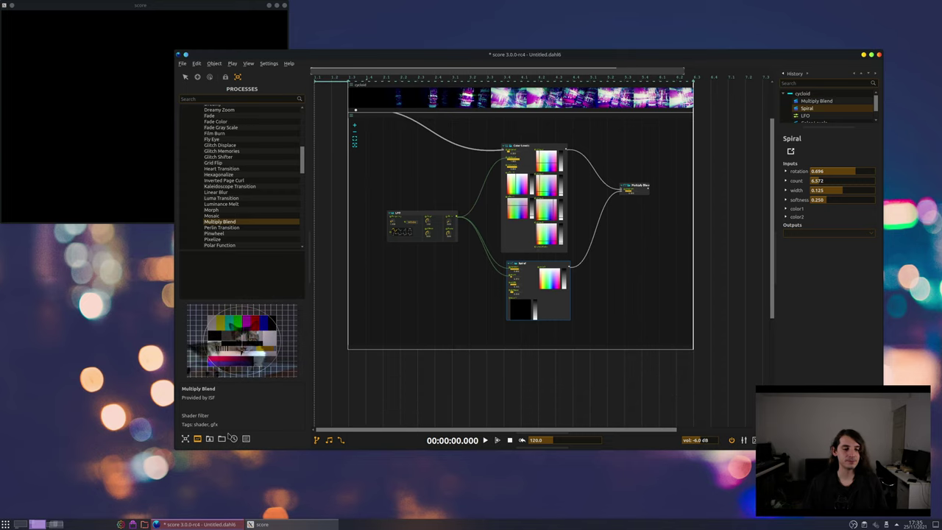
# Add a second video Window device named win2 and return to the main score window
pyautogui.click(185, 440)
pyautogui.rightClick(227, 245)
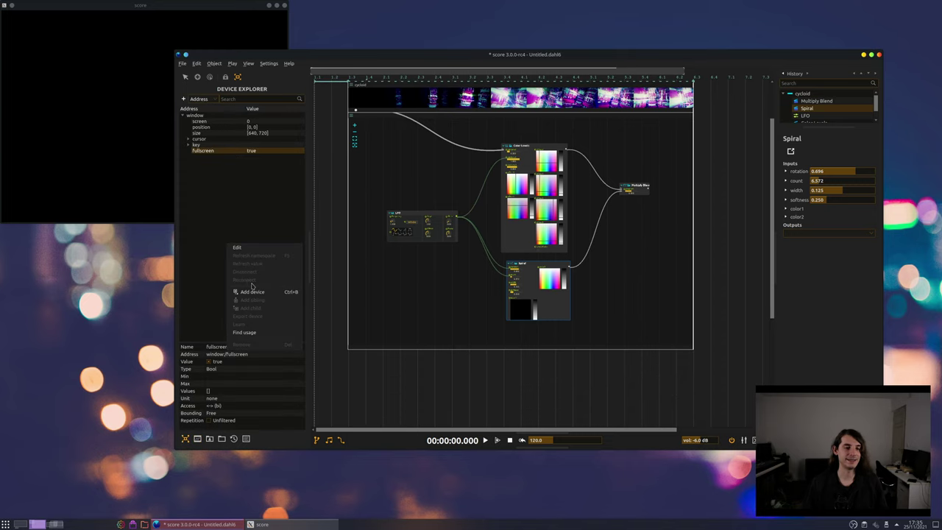
pyautogui.click(250, 290)
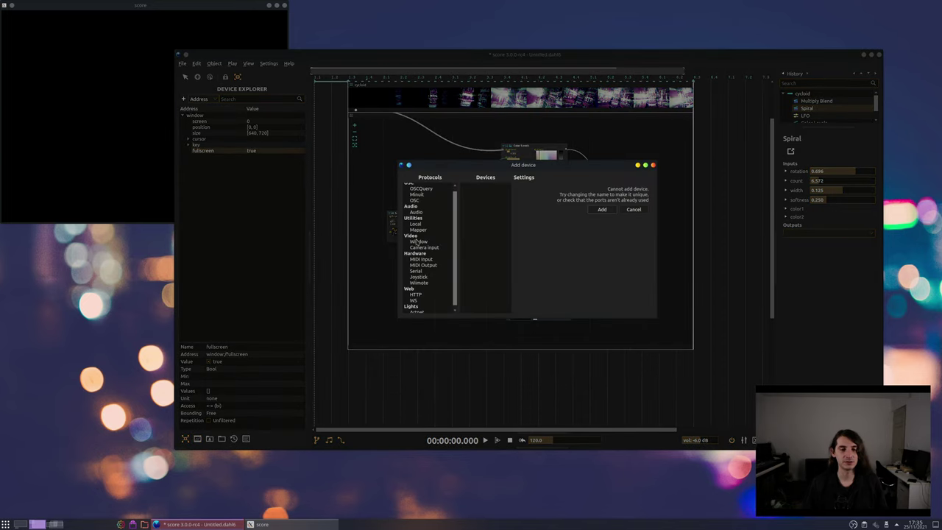
pyautogui.click(418, 243)
pyautogui.doubleClick(508, 194)
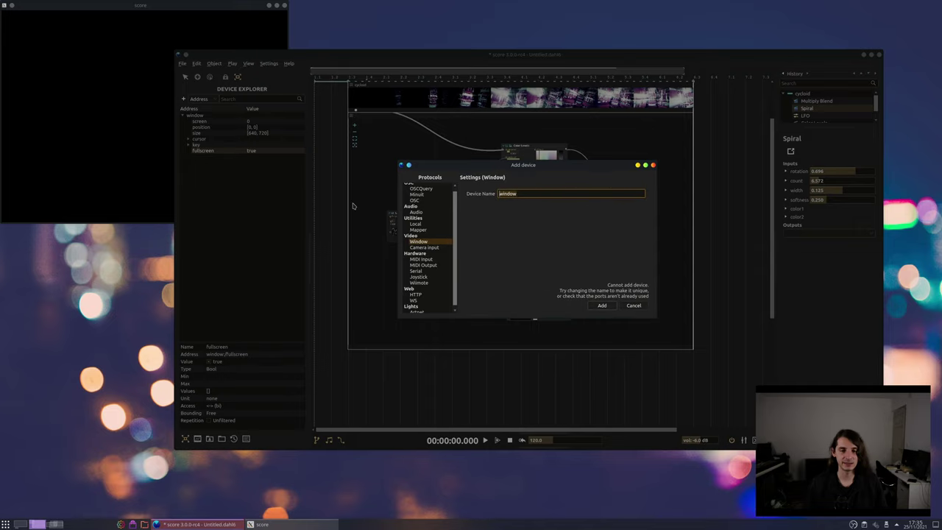
pyautogui.write('win2')
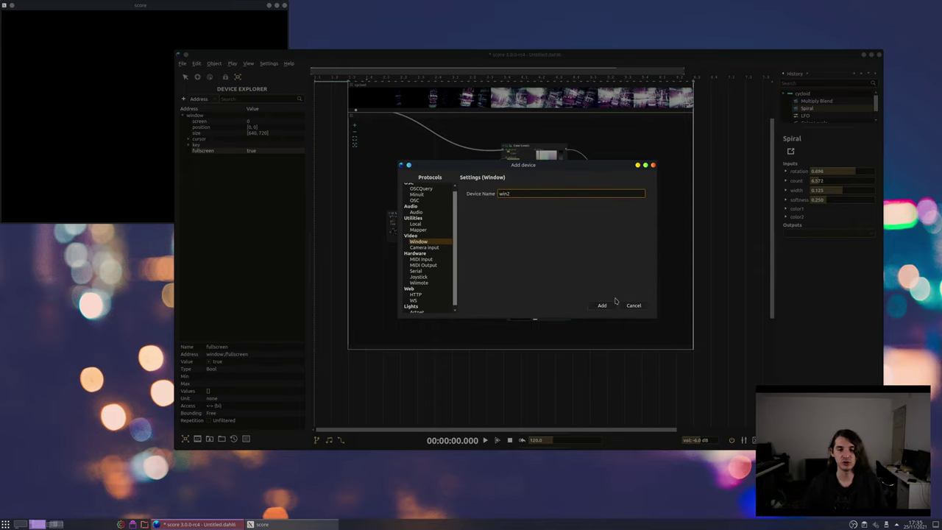
pyautogui.click(602, 305)
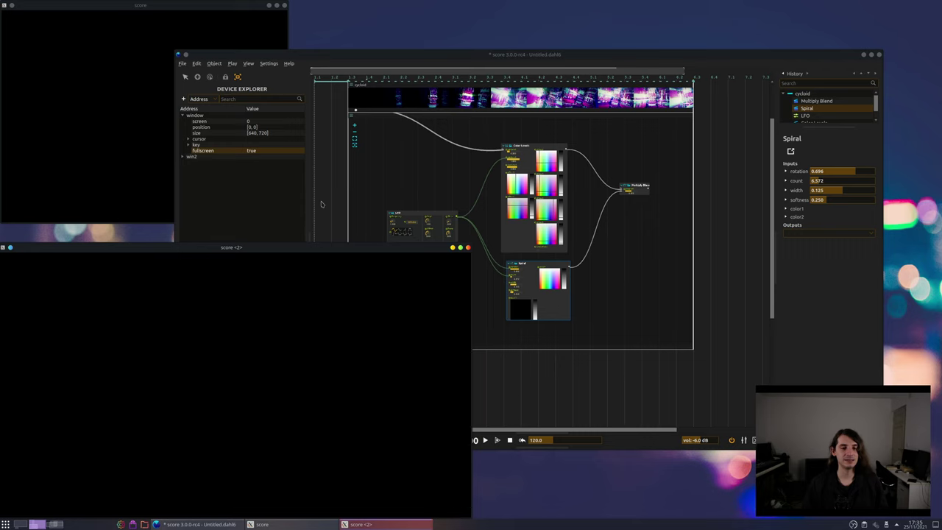
pyautogui.click(321, 204)
# Add the narrow gultch.mov video to the cycloid interval and send its output to win2
pyautogui.click(209, 438)
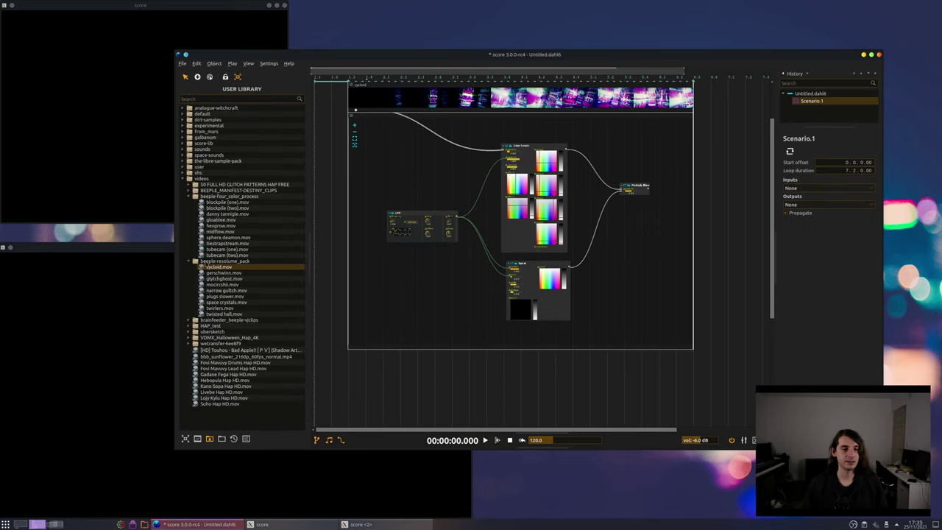
pyautogui.click(220, 293)
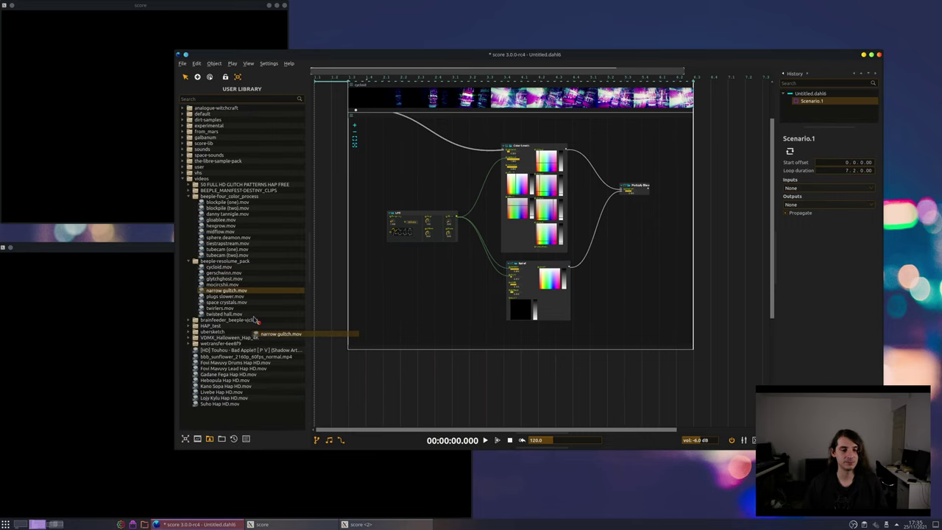
pyautogui.scroll(3, 394, 247)
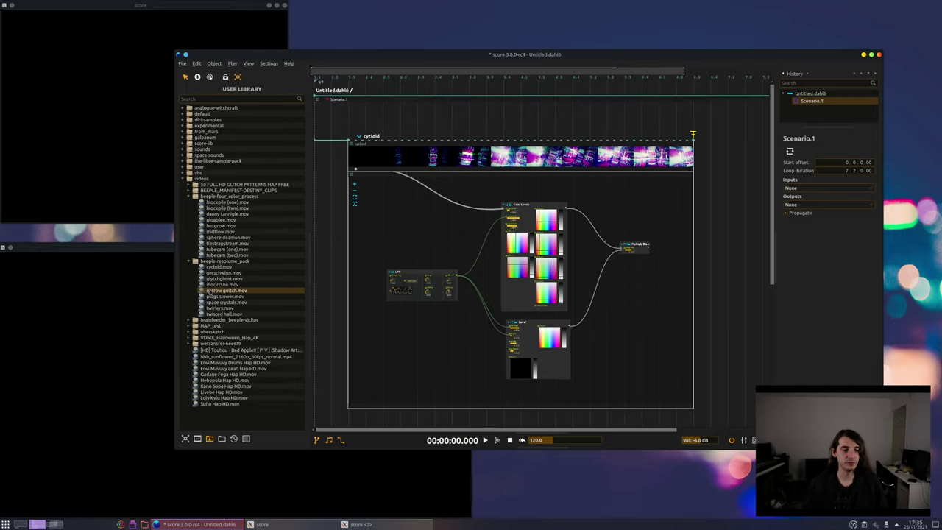
pyautogui.moveTo(208, 291); pyautogui.dragTo(377, 145)
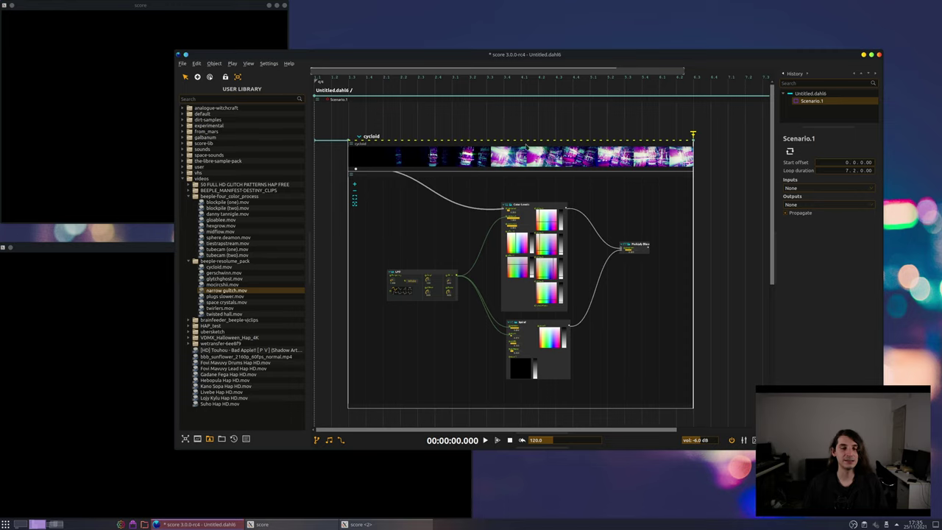
pyautogui.scroll(-2, 437, 292)
pyautogui.click(356, 386)
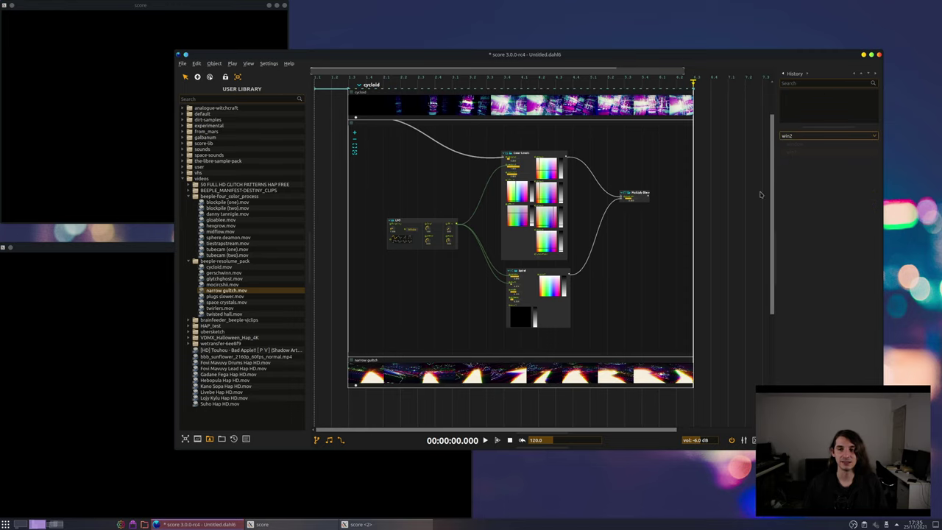
pyautogui.click(640, 338)
# Play the score with both output windows uncovered to check the two videos, and stop it
pyautogui.click(498, 440)
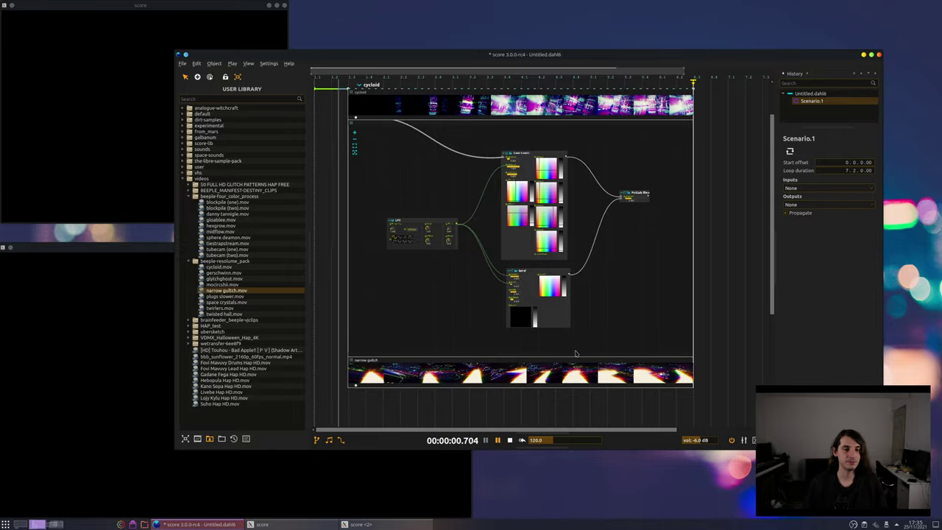
pyautogui.moveTo(403, 63); pyautogui.dragTo(644, 46)
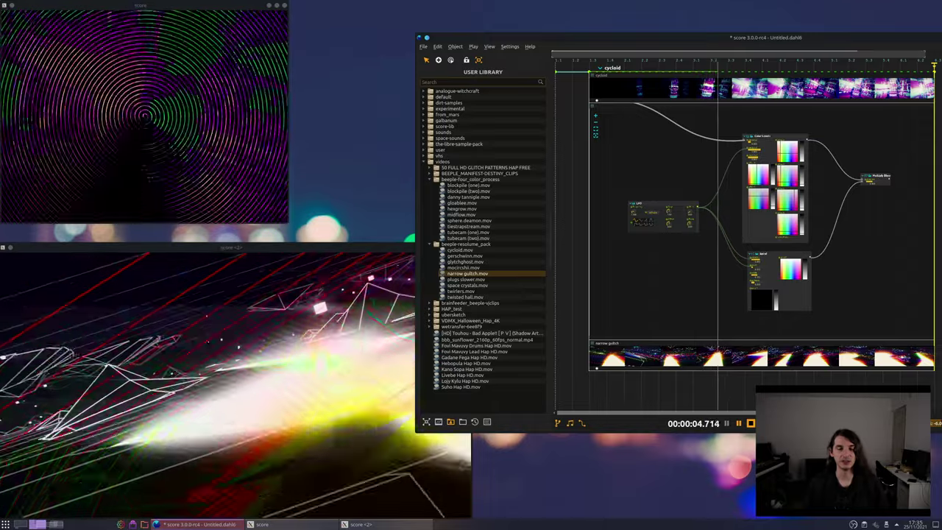
pyautogui.press('space')
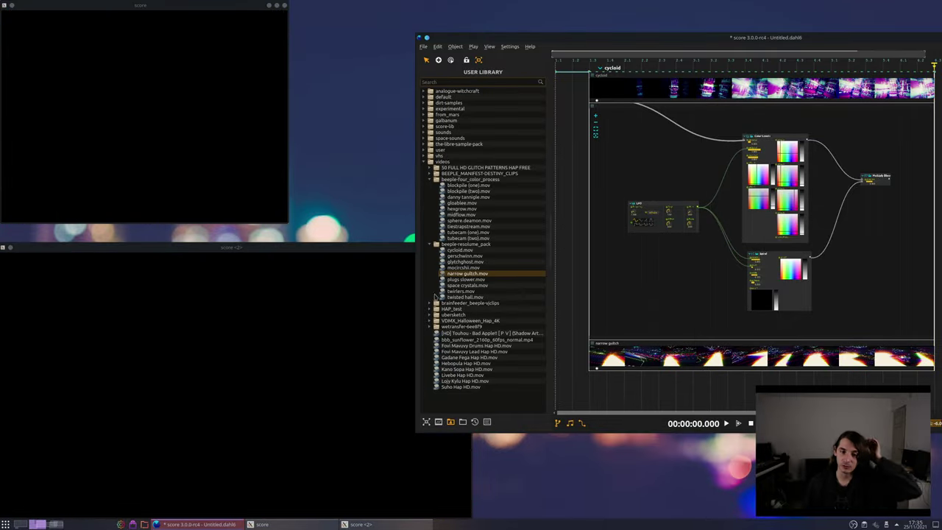
# Delete the narrow gultch video from the cycloid interval
pyautogui.scroll(-2, 573, 317)
pyautogui.scroll(-1, 573, 316)
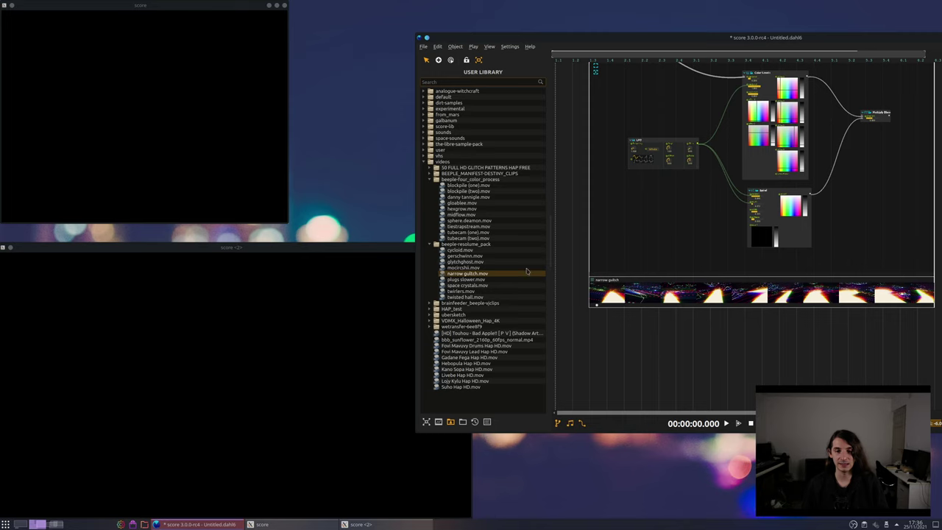
pyautogui.moveTo(569, 42); pyautogui.dragTo(474, 43)
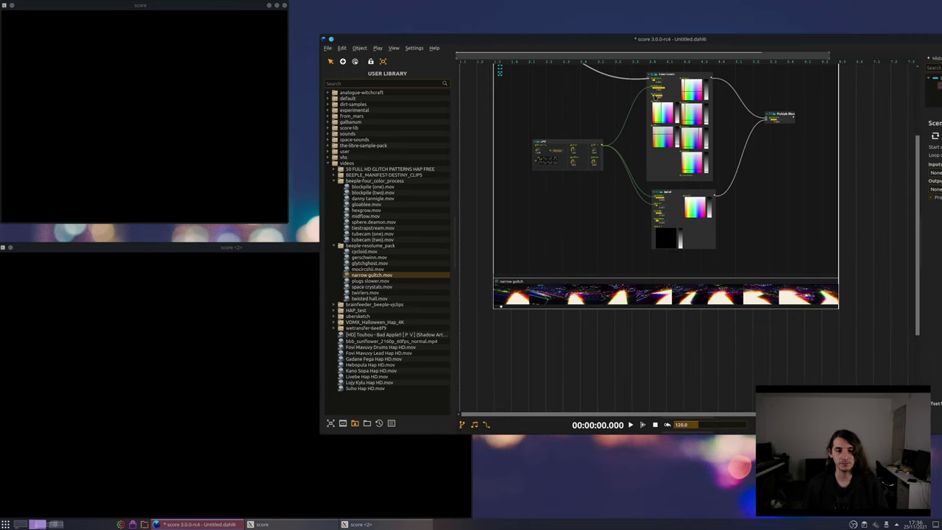
pyautogui.moveTo(582, 39); pyautogui.dragTo(435, 28)
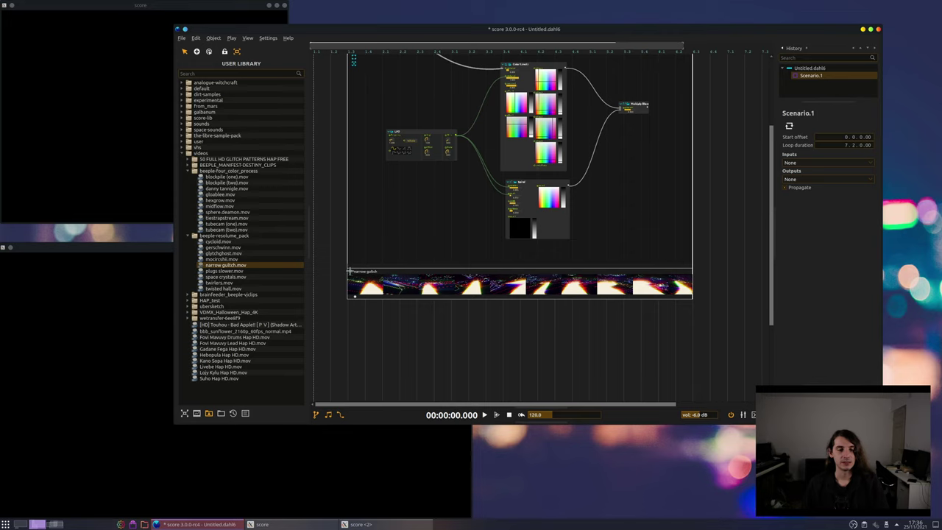
pyautogui.scroll(3, 366, 329)
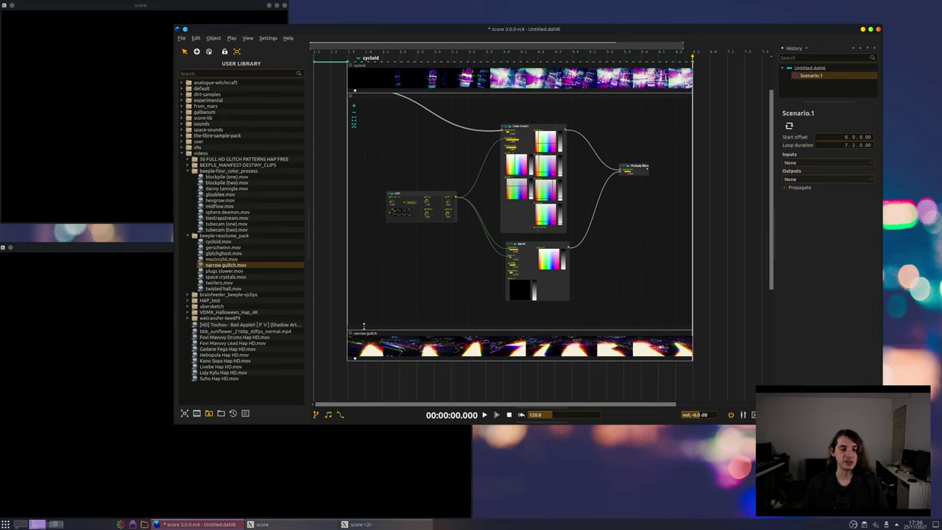
pyautogui.scroll(-1, 383, 324)
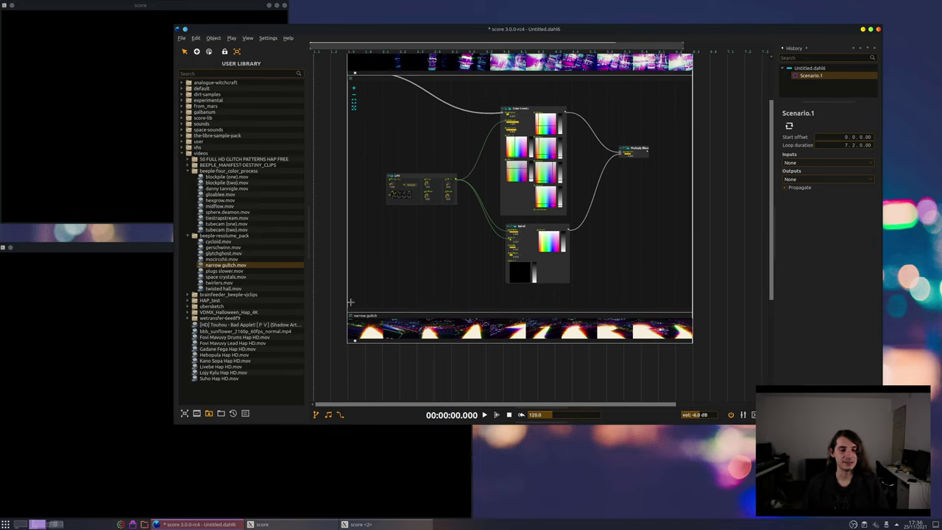
pyautogui.click(383, 316)
pyautogui.press('Delete')
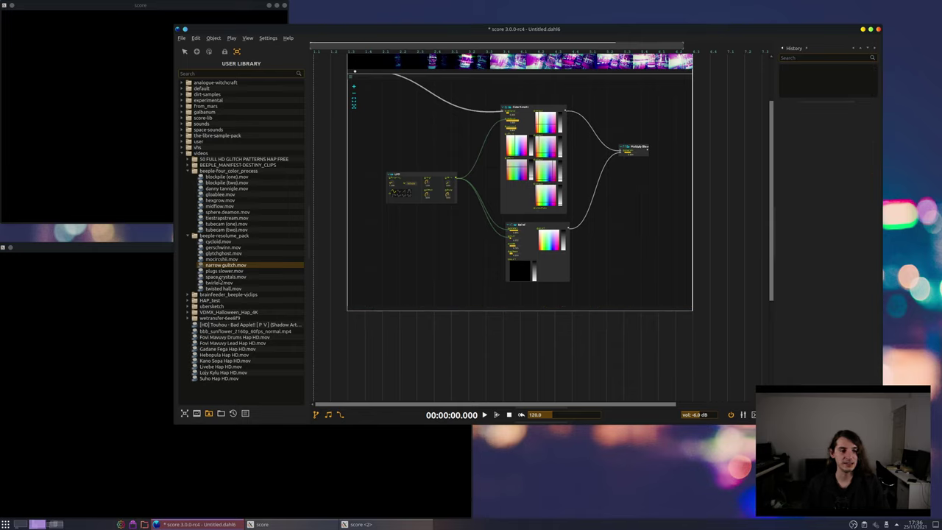
# Add plugs slower.mov as a triggered interval below cycloid, starting at about 2 s, and send its output to win2
pyautogui.moveTo(210, 270); pyautogui.dragTo(336, 360)
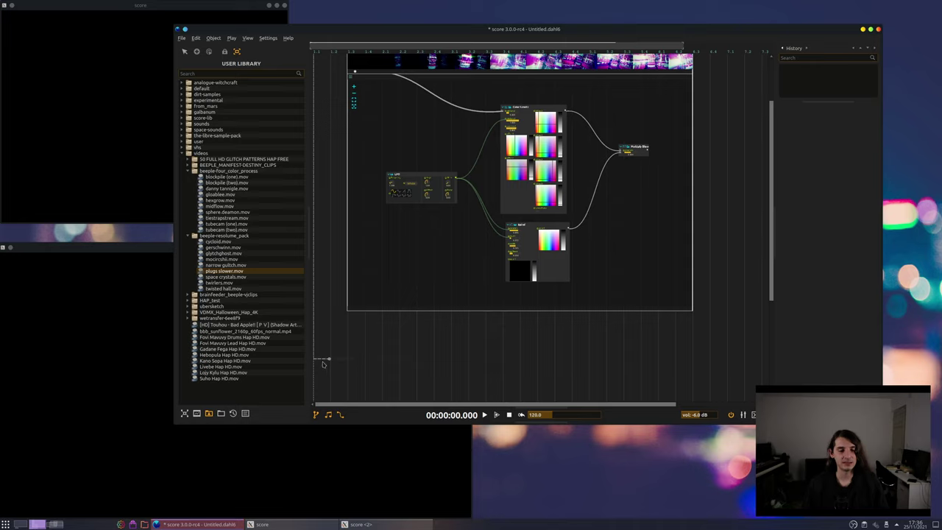
pyautogui.moveTo(322, 363); pyautogui.dragTo(383, 350)
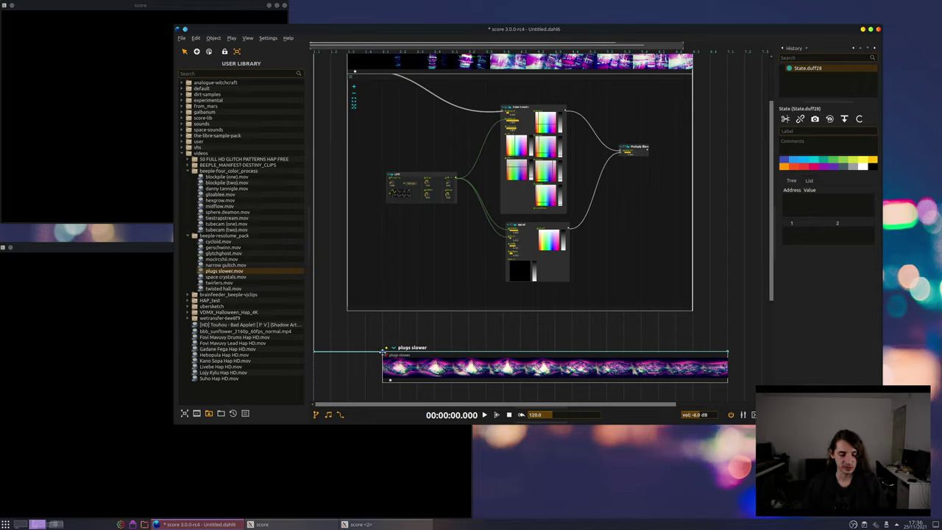
pyautogui.click(446, 337)
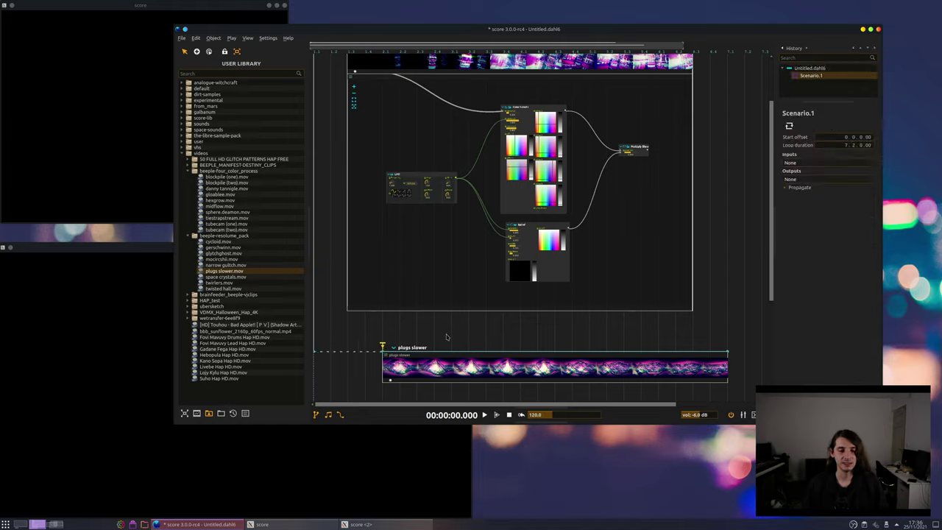
pyautogui.click(390, 381)
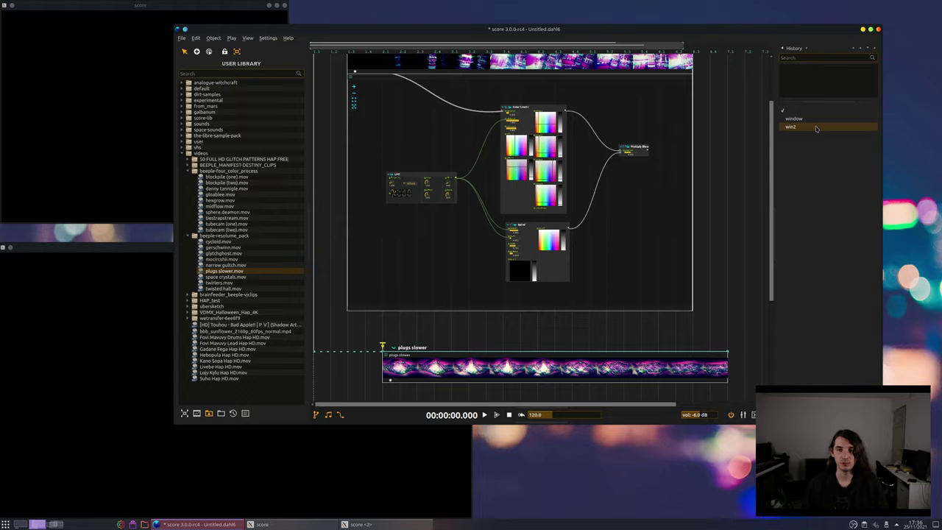
pyautogui.click(732, 184)
# Play the score, fire the start trigger of the plugs slower interval, and stop the playback
pyautogui.press('space')
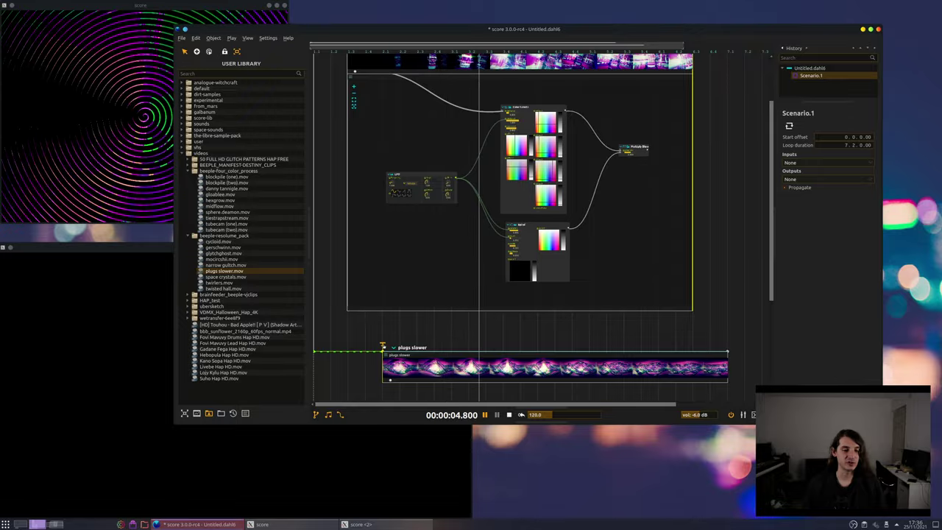
pyautogui.click(382, 344)
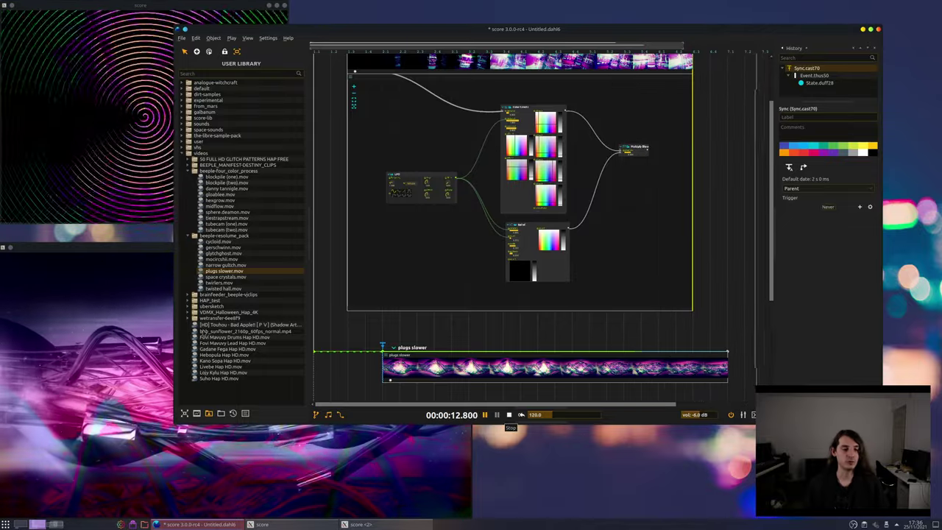
pyautogui.click(508, 415)
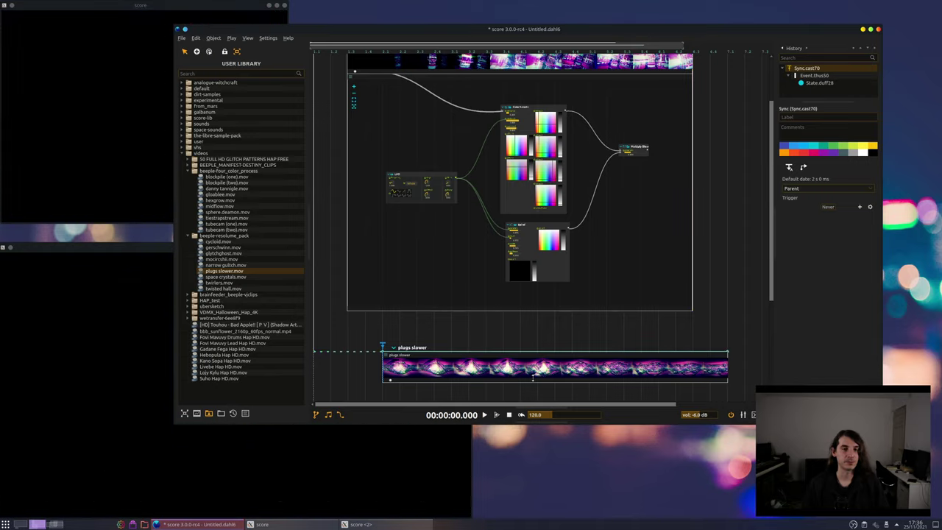